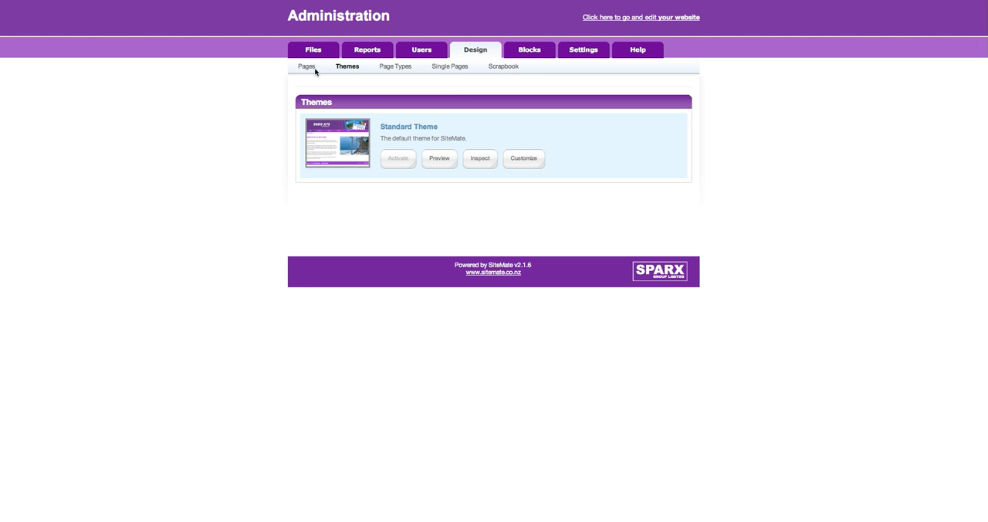
# - Open the sitemap and review the Home page's standard properties and its page paths and location
pyautogui.click(306, 68)
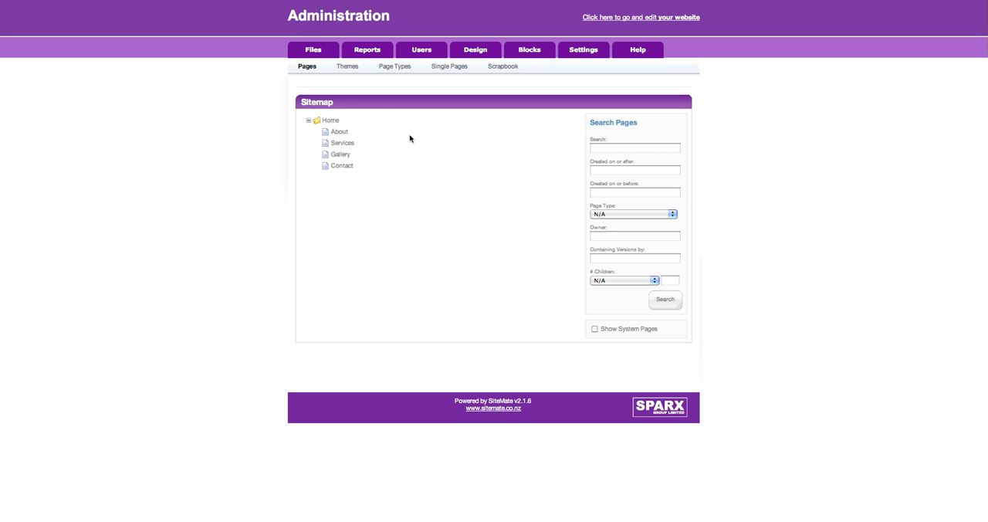
pyautogui.click(330, 121)
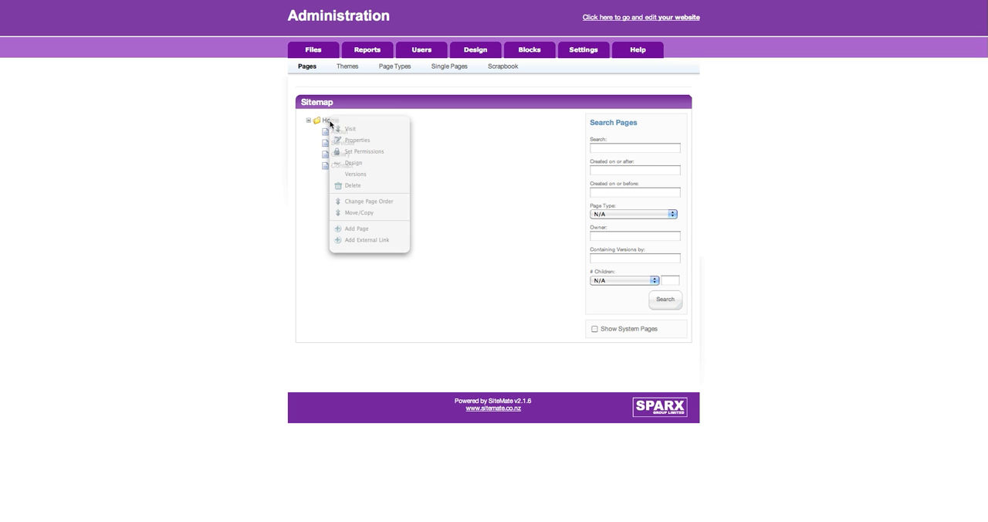
pyautogui.click(373, 140)
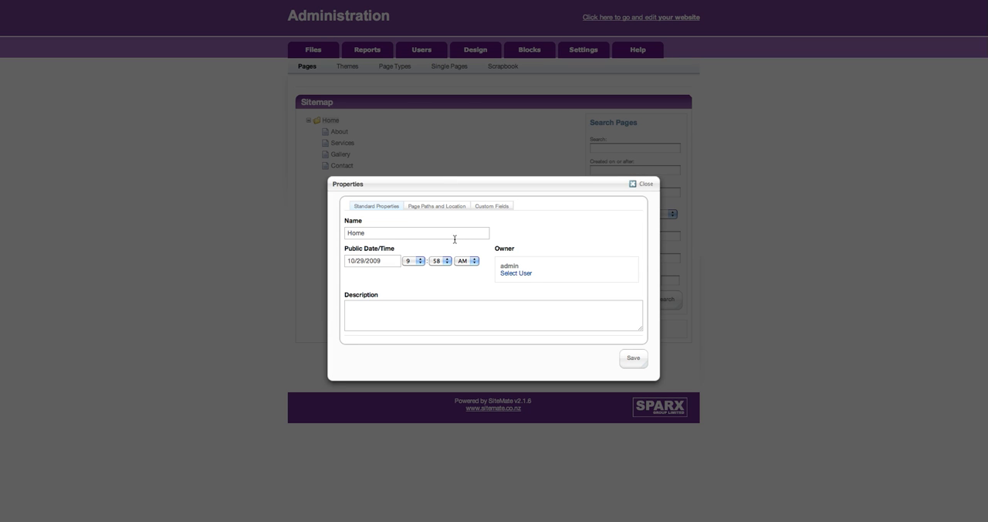
pyautogui.click(443, 237)
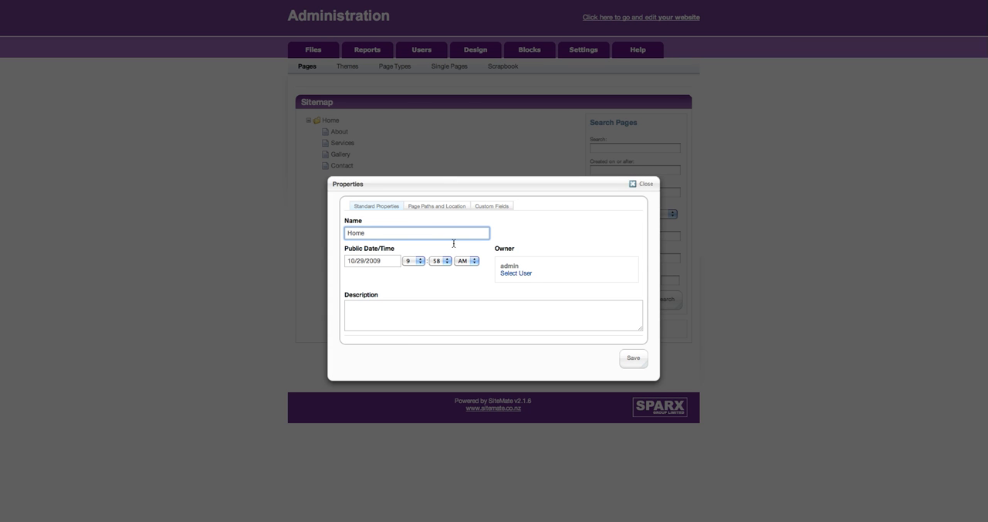
pyautogui.click(399, 317)
pyautogui.click(428, 206)
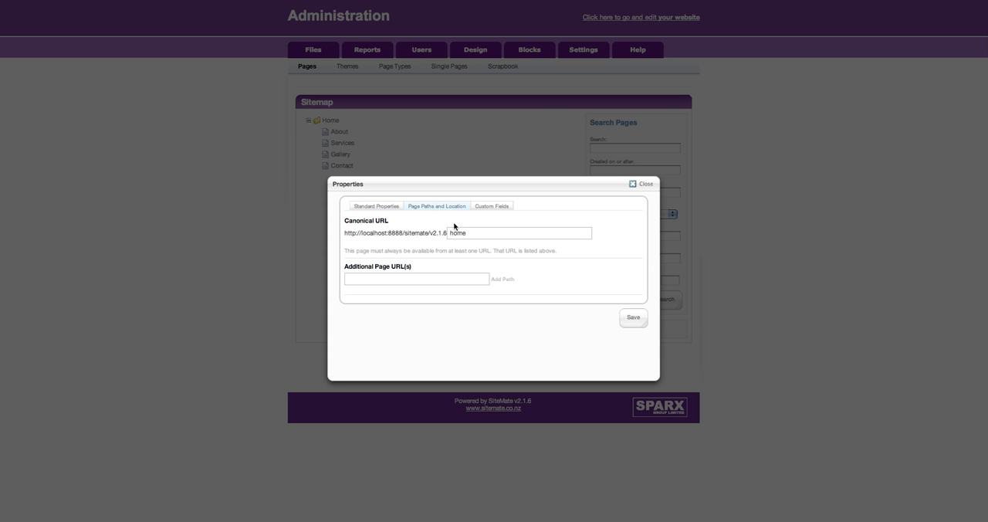
pyautogui.click(474, 236)
# - Review the Home page's custom fields and the additional fields on offer, and close its properties
pyautogui.click(492, 206)
pyautogui.scroll(-1, 440, 271)
pyautogui.scroll(1, 442, 273)
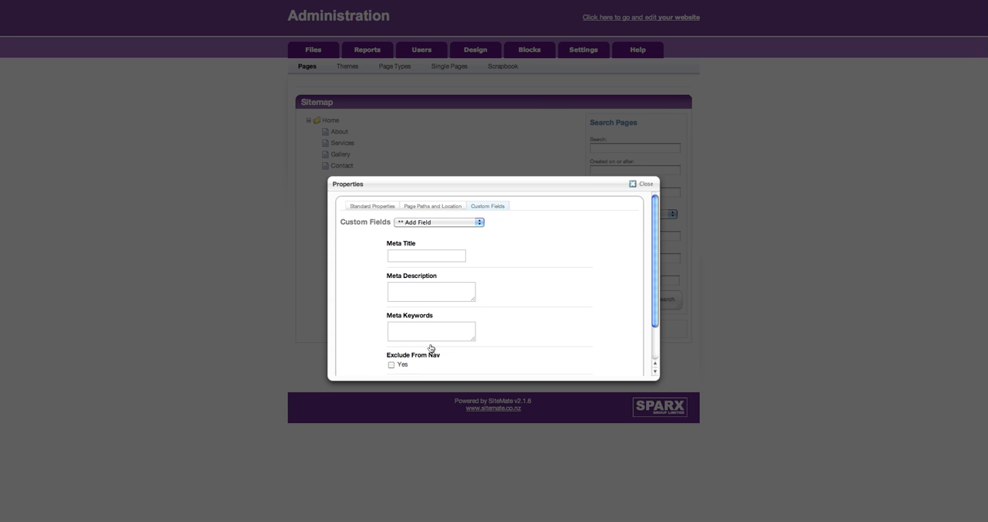
pyautogui.click(466, 224)
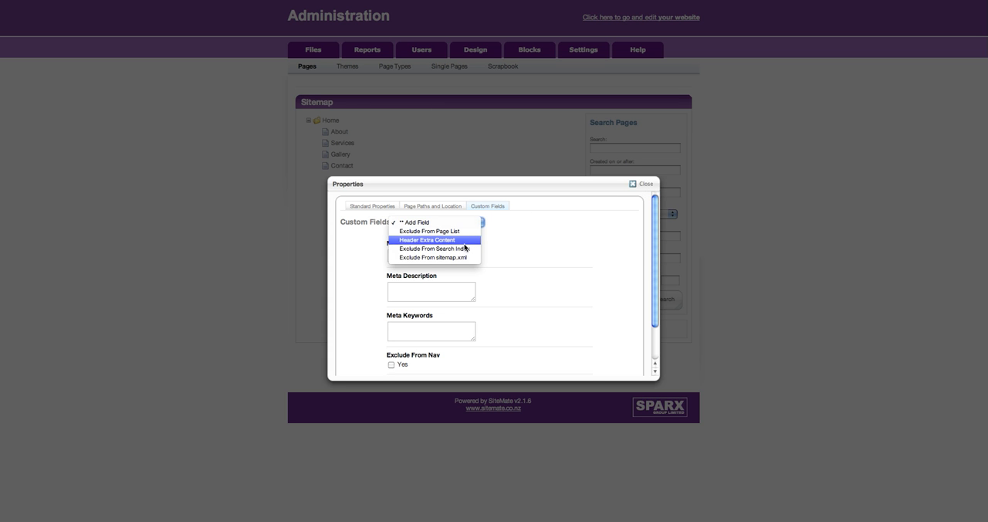
pyautogui.click(554, 239)
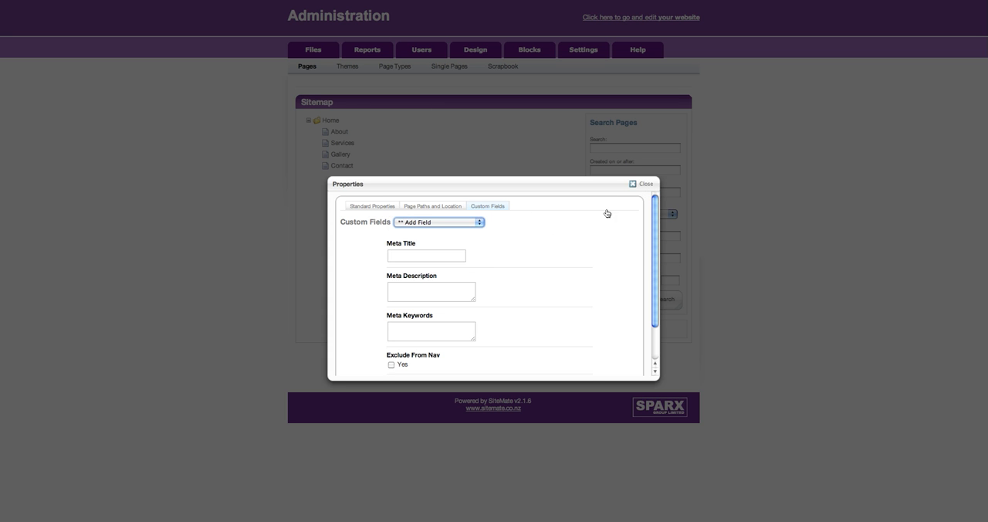
pyautogui.click(643, 184)
# - Check who can view and edit the About page in its permissions, and close them unchanged
pyautogui.click(337, 132)
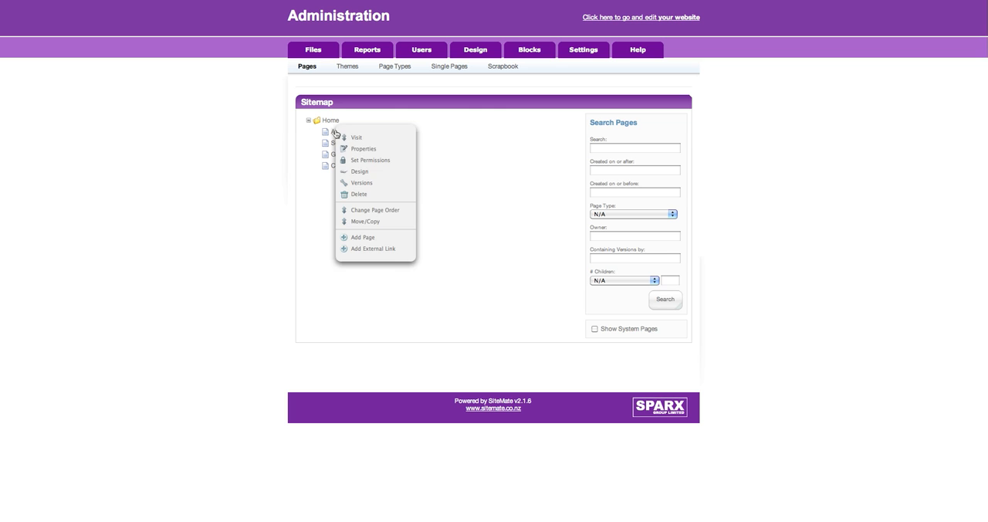
pyautogui.click(371, 159)
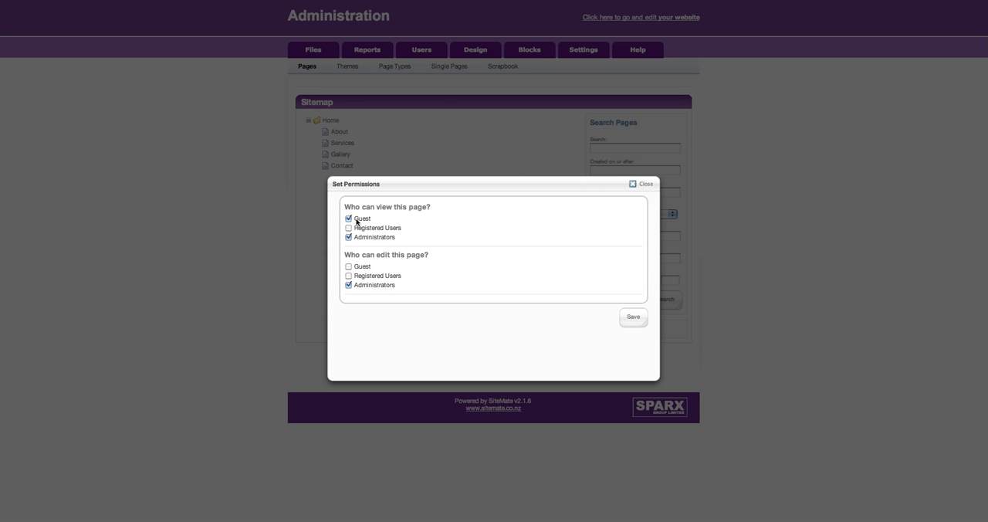
pyautogui.click(643, 187)
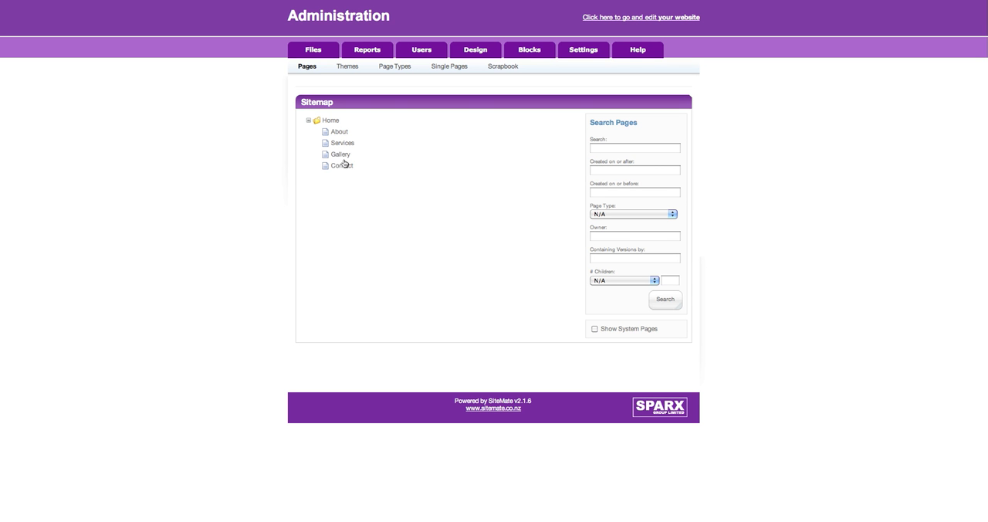
# - Try the Left Sidebar, Right Sidebar and Full Width page types in the Gallery page's design settings, and close them without saving
pyautogui.click(339, 156)
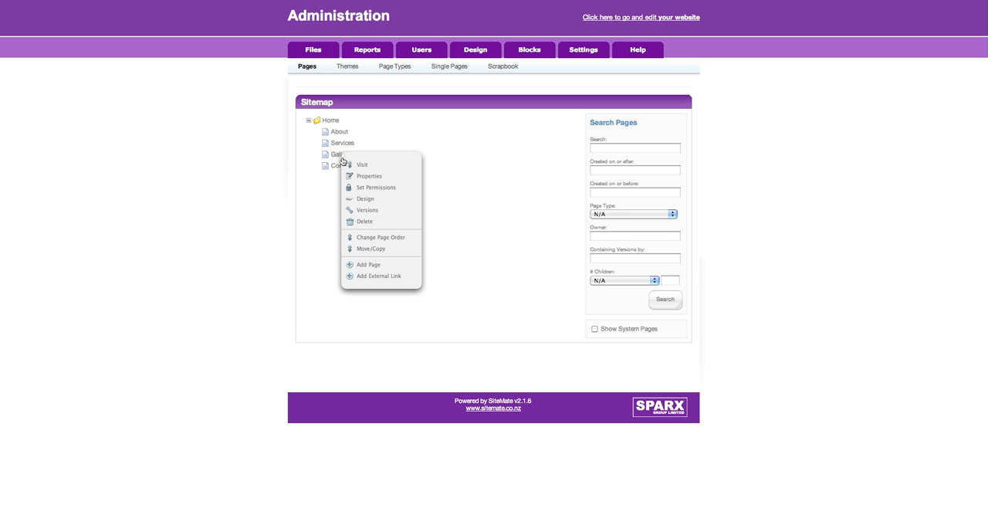
pyautogui.click(391, 200)
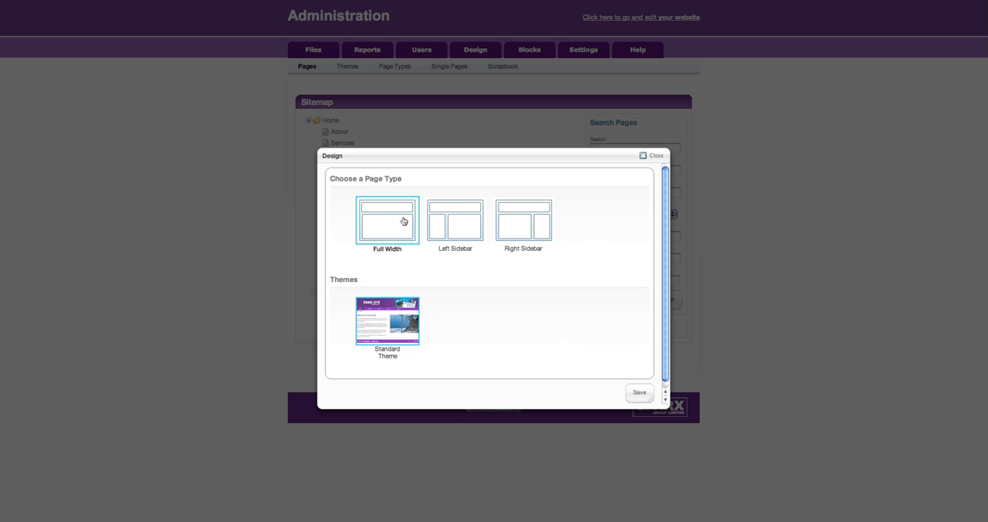
pyautogui.click(451, 221)
pyautogui.click(528, 217)
pyautogui.click(455, 223)
pyautogui.click(386, 217)
pyautogui.click(648, 155)
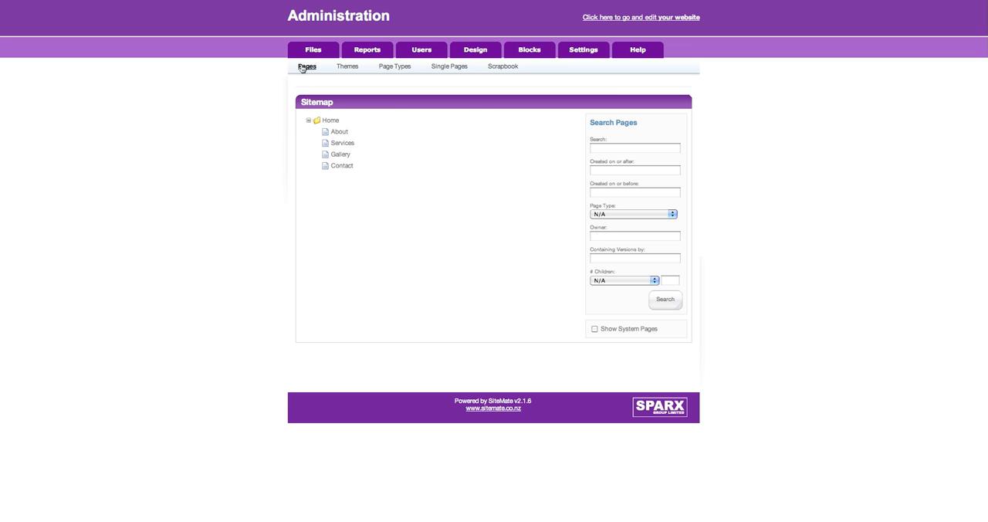
# - Open the Services page's version list, mark its initial version, and close the list without applying an action
pyautogui.click(341, 146)
pyautogui.click(385, 199)
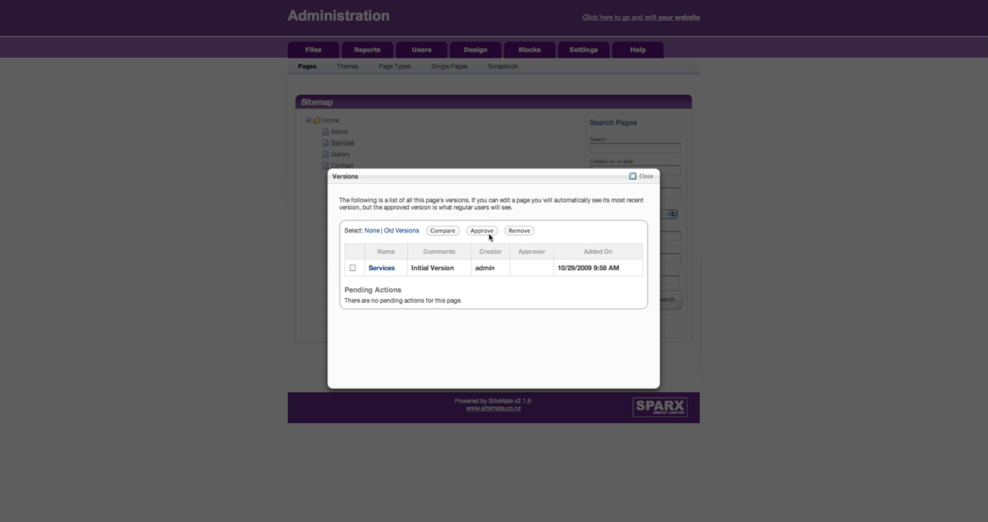
pyautogui.click(353, 268)
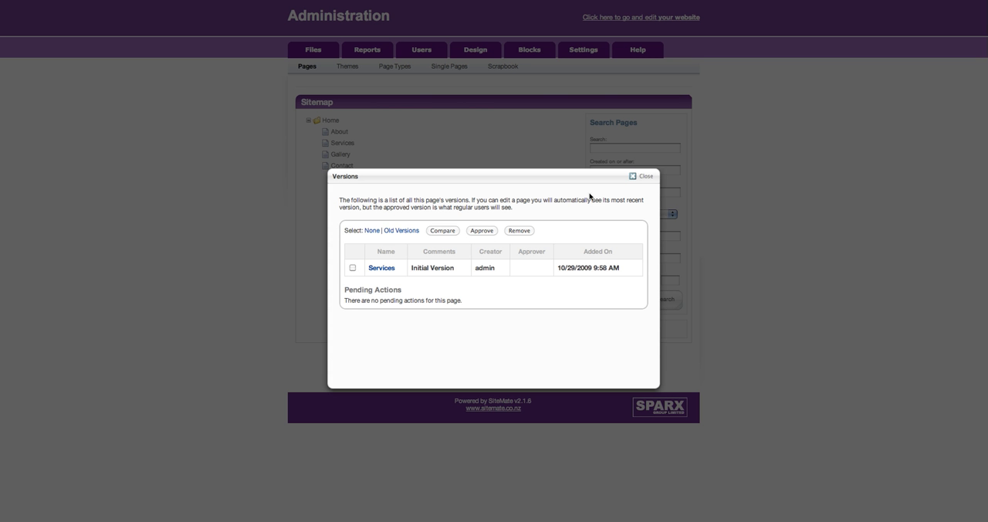
pyautogui.click(638, 177)
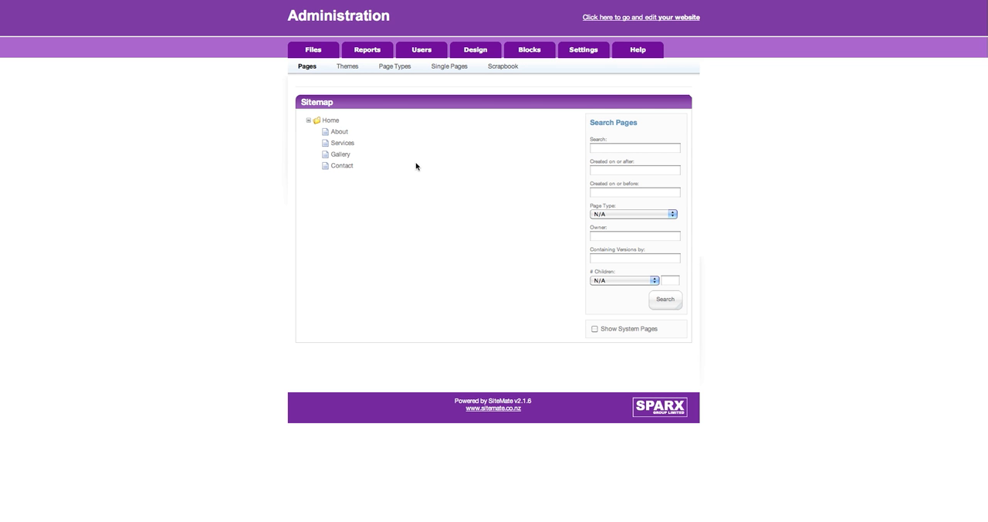
# - Start deleting the Services page from the sitemap and cancel the deletion
pyautogui.click(343, 147)
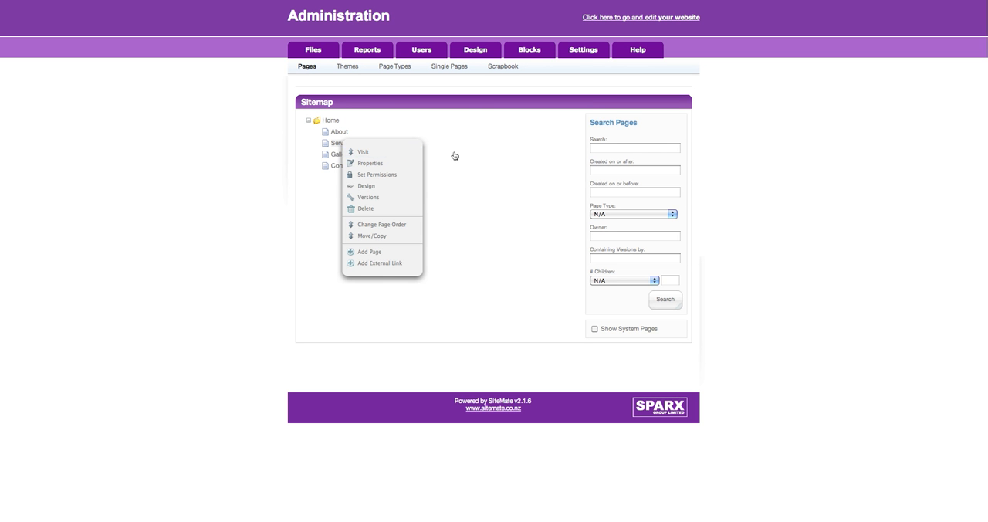
pyautogui.click(399, 207)
pyautogui.click(523, 144)
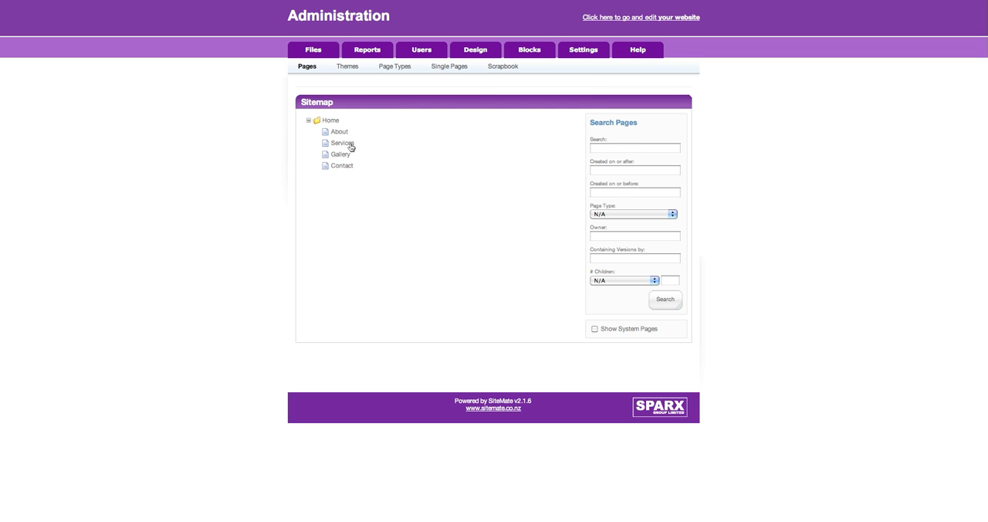
# - Change the page order under Home by moving Contact to first place and back to last place
pyautogui.click(360, 147)
pyautogui.click(390, 223)
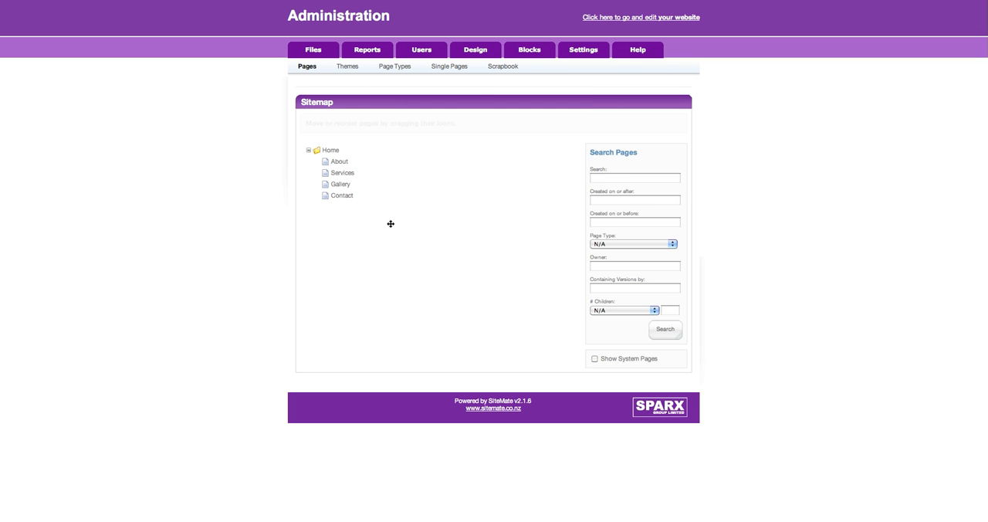
pyautogui.moveTo(324, 174)
pyautogui.mouseDown()
pyautogui.moveTo(324, 161)
pyautogui.moveTo(329, 190)
pyautogui.moveTo(325, 164)
pyautogui.mouseUp()
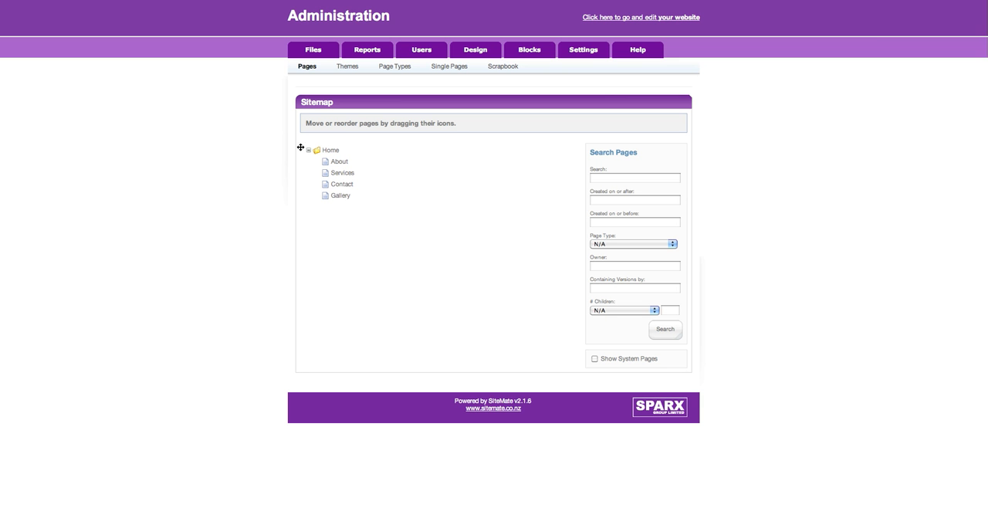
pyautogui.moveTo(324, 184); pyautogui.dragTo(321, 157)
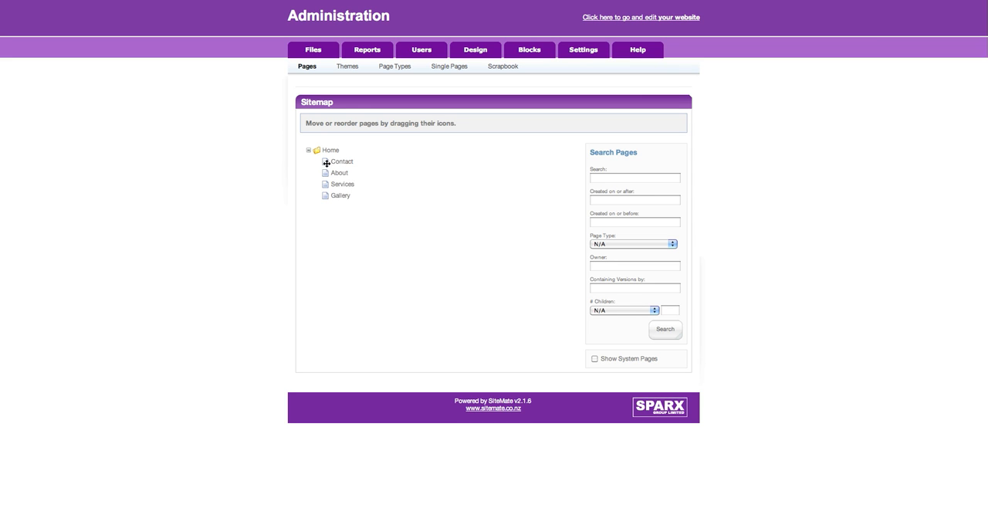
pyautogui.moveTo(324, 162); pyautogui.dragTo(324, 199)
# - Start a Move/Copy of the Gallery page beneath Services, choose the copy option, and cancel
pyautogui.click(340, 185)
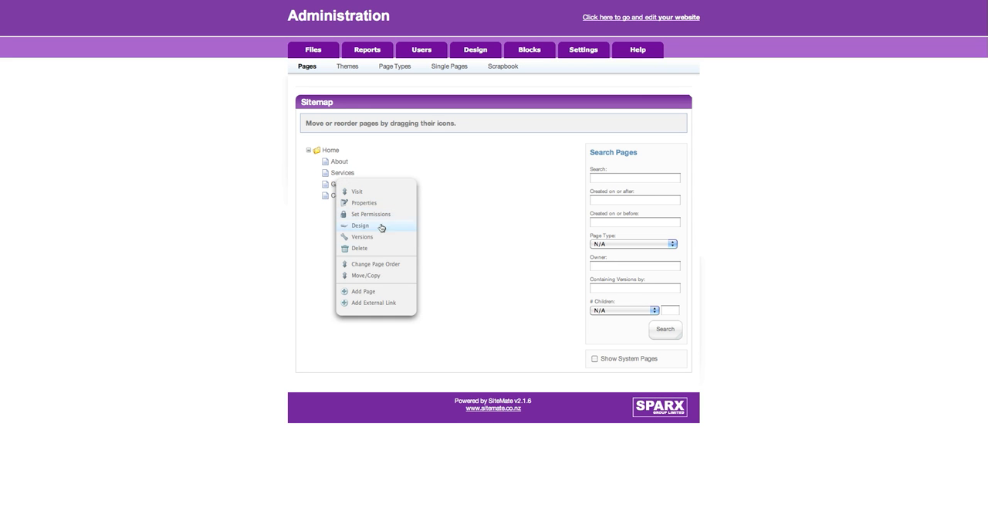
pyautogui.click(390, 276)
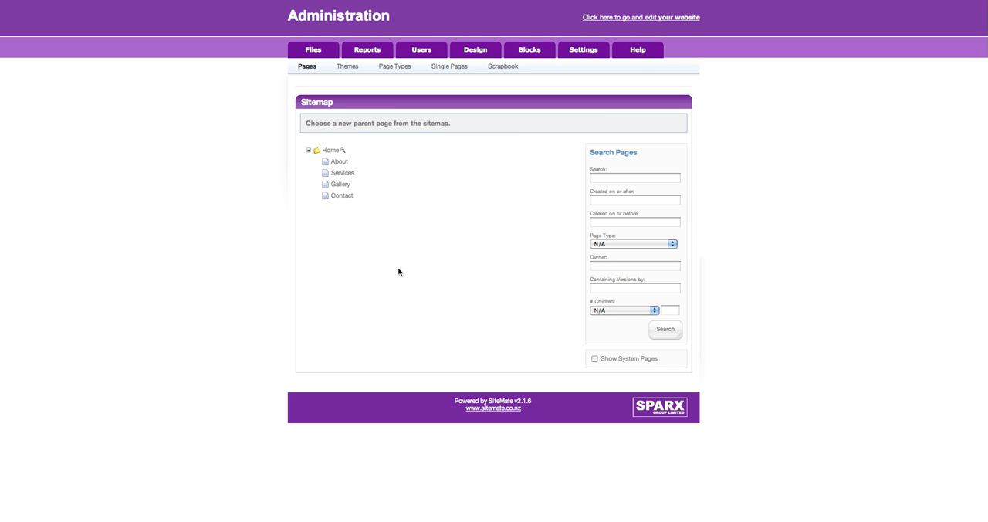
pyautogui.click(327, 172)
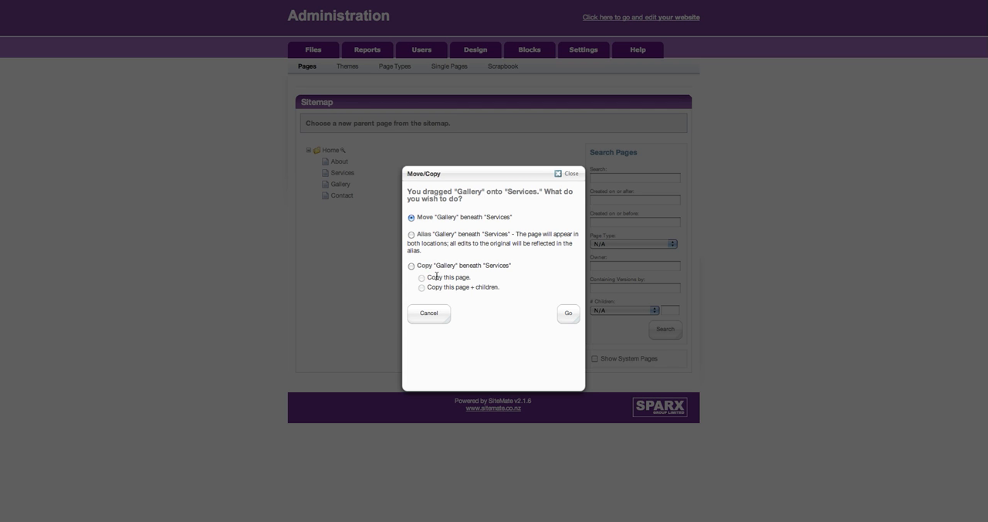
pyautogui.click(411, 266)
pyautogui.click(445, 320)
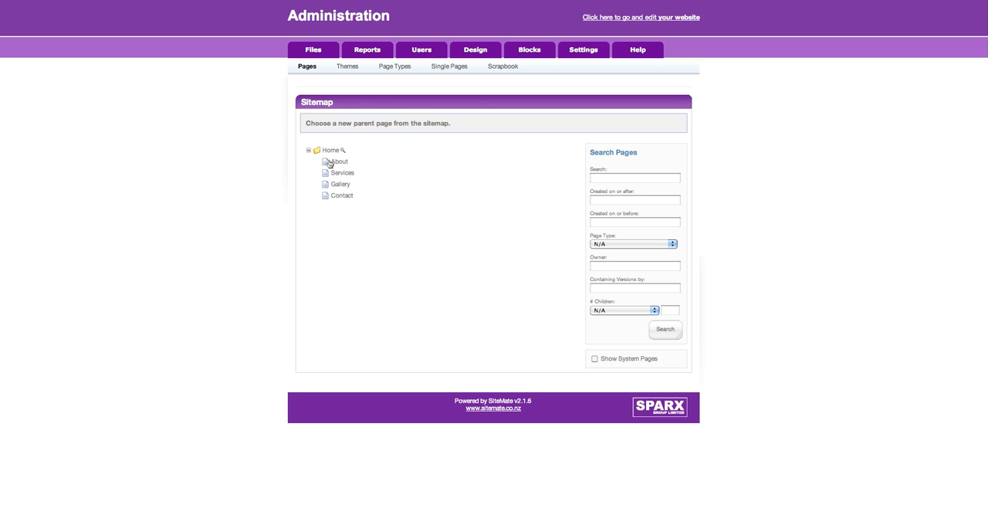
# - Start moving the About page onto Services, close the Move/Copy options, and reload the sitemap
pyautogui.moveTo(327, 165); pyautogui.dragTo(330, 173)
pyautogui.click(572, 174)
pyautogui.click(309, 66)
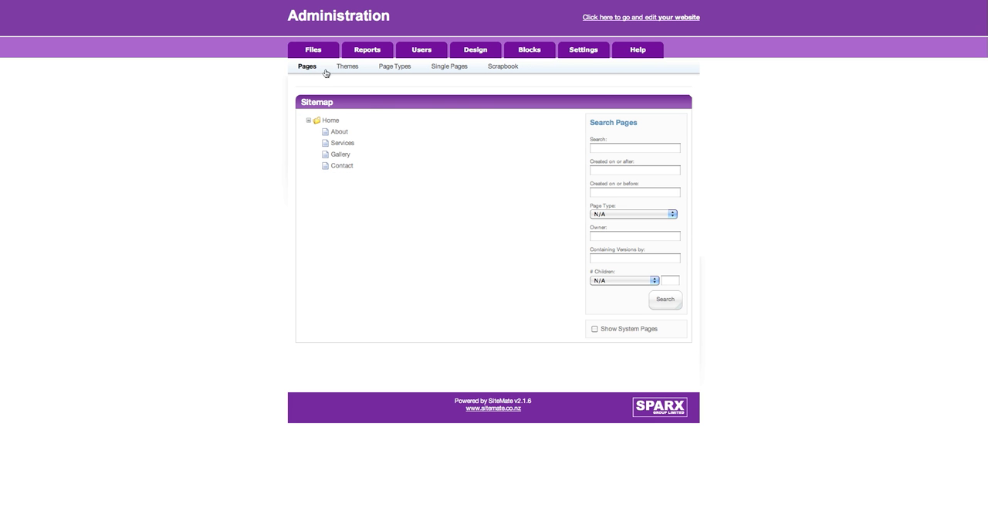
# - Add a Full Width page named "New Page" beneath the About page and save it
pyautogui.click(337, 166)
pyautogui.click(434, 190)
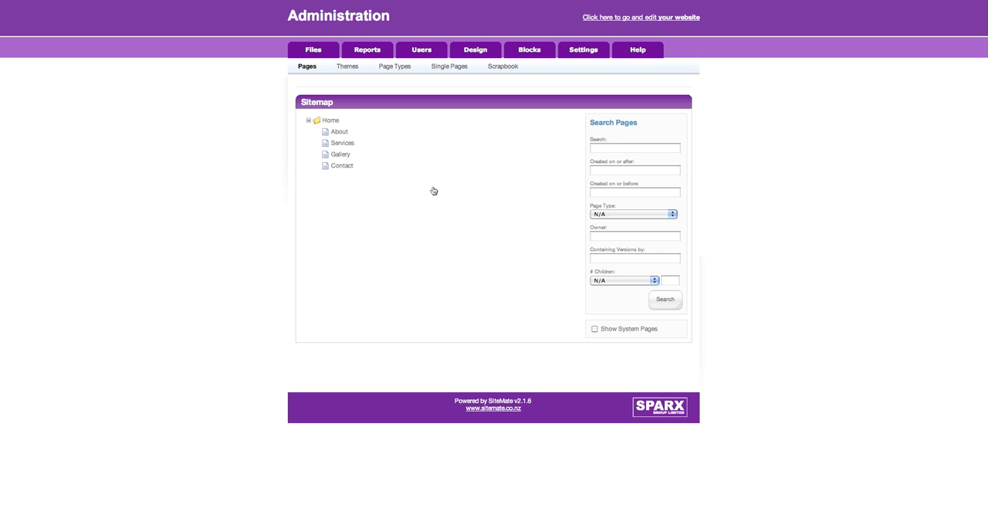
pyautogui.click(341, 132)
pyautogui.click(403, 242)
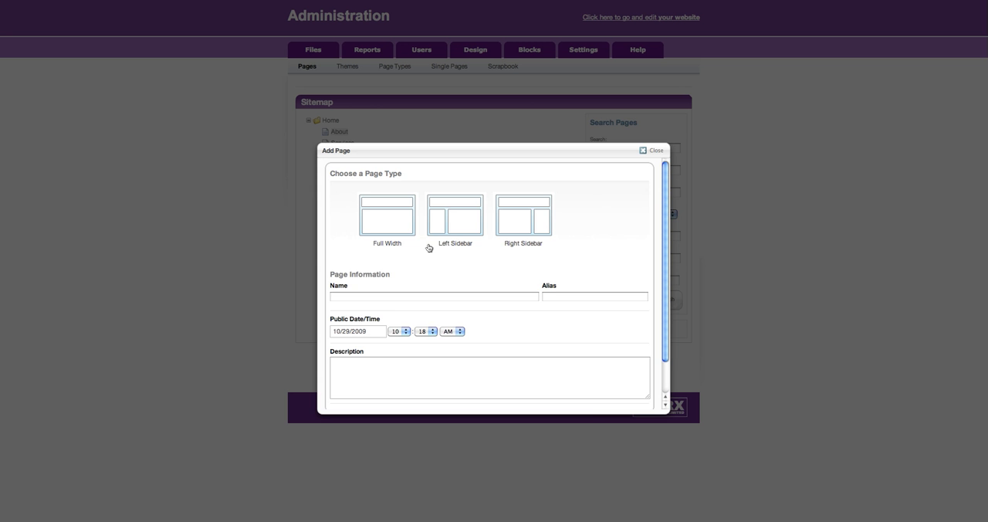
pyautogui.click(401, 215)
pyautogui.click(403, 209)
pyautogui.write('New Page')
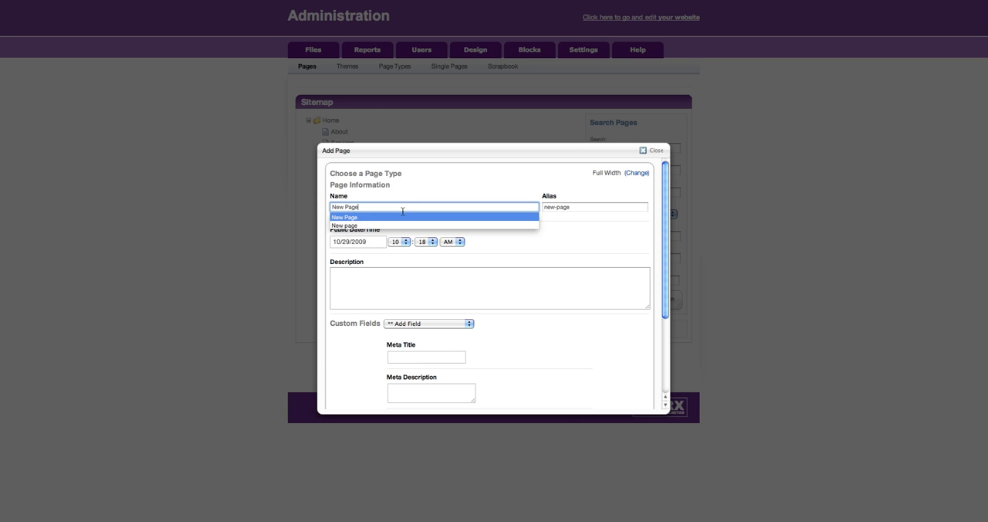
pyautogui.scroll(-3, 434, 223)
pyautogui.click(638, 395)
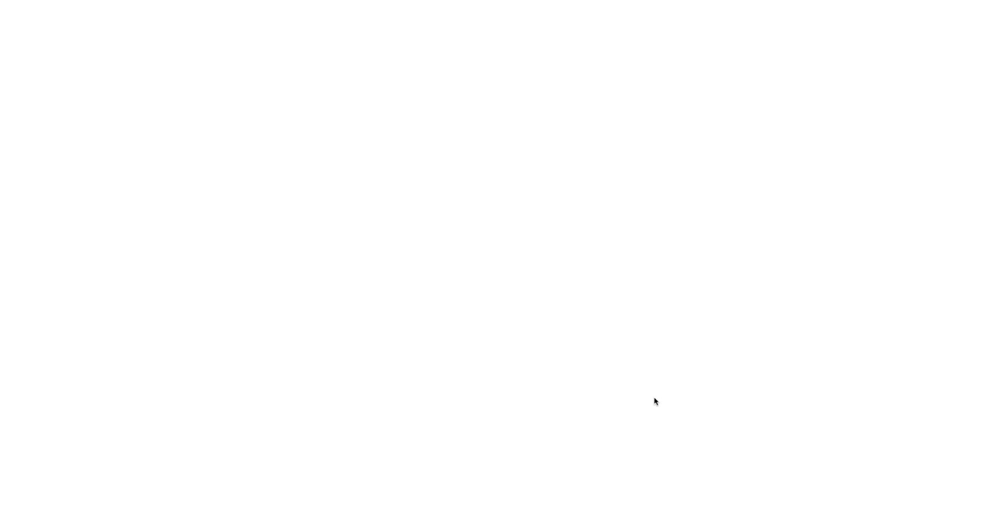
# - Expand the About page in the sitemap and delete its "New Page" subpage
pyautogui.click(317, 132)
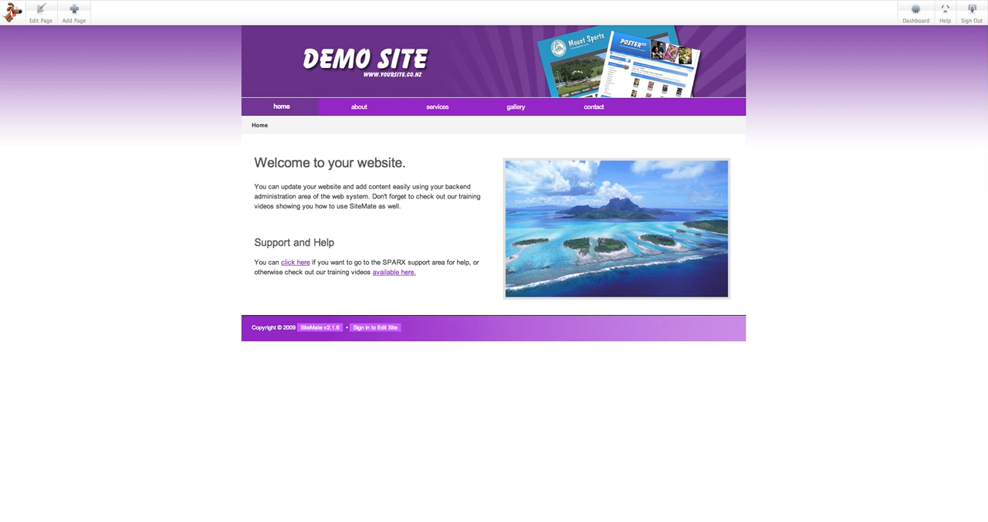
pyautogui.moveTo(361, 109)
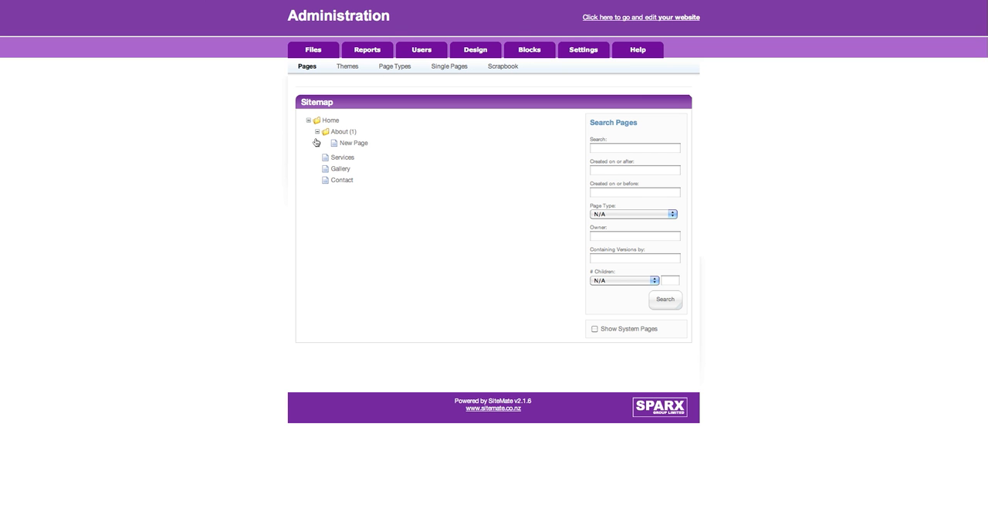
pyautogui.click(317, 132)
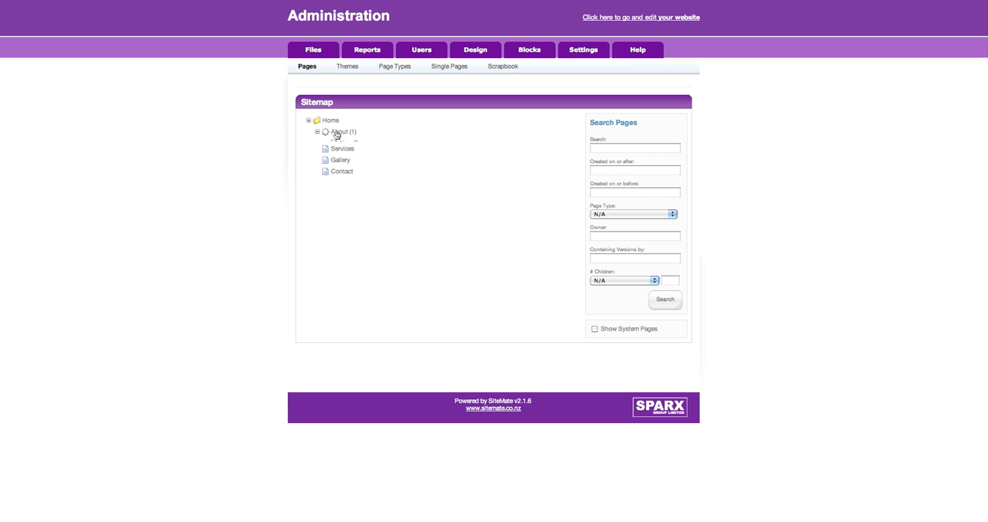
pyautogui.click(318, 132)
pyautogui.rightClick(359, 145)
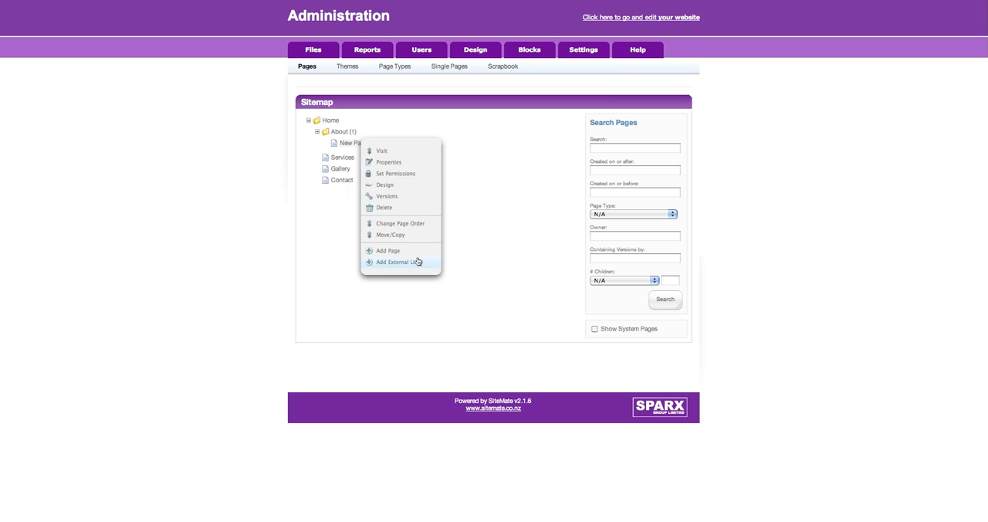
pyautogui.click(398, 206)
pyautogui.click(569, 137)
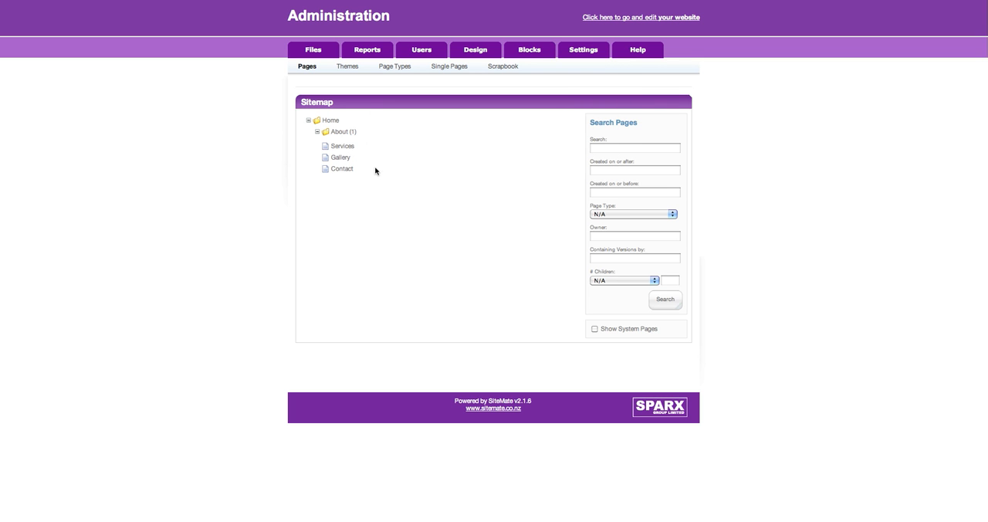
pyautogui.click(316, 132)
pyautogui.click(302, 68)
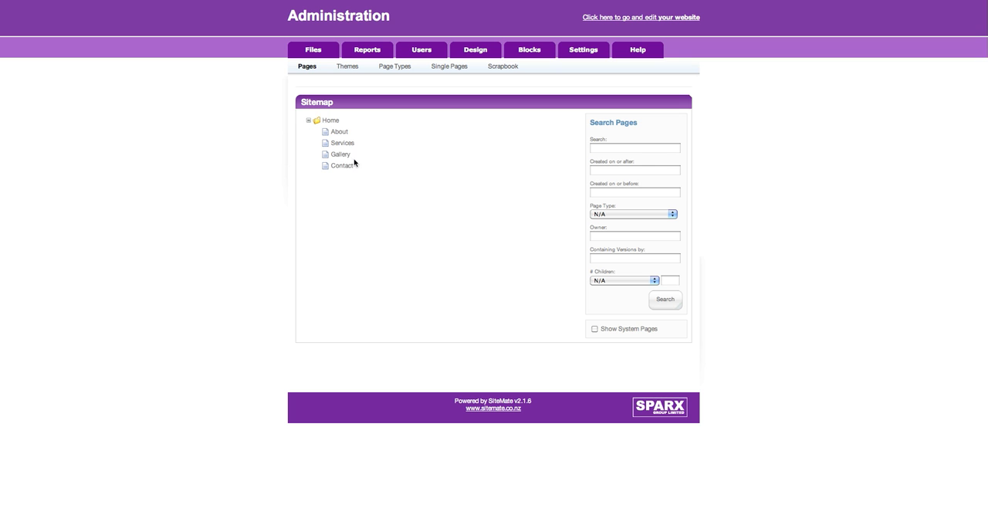
pyautogui.click(327, 121)
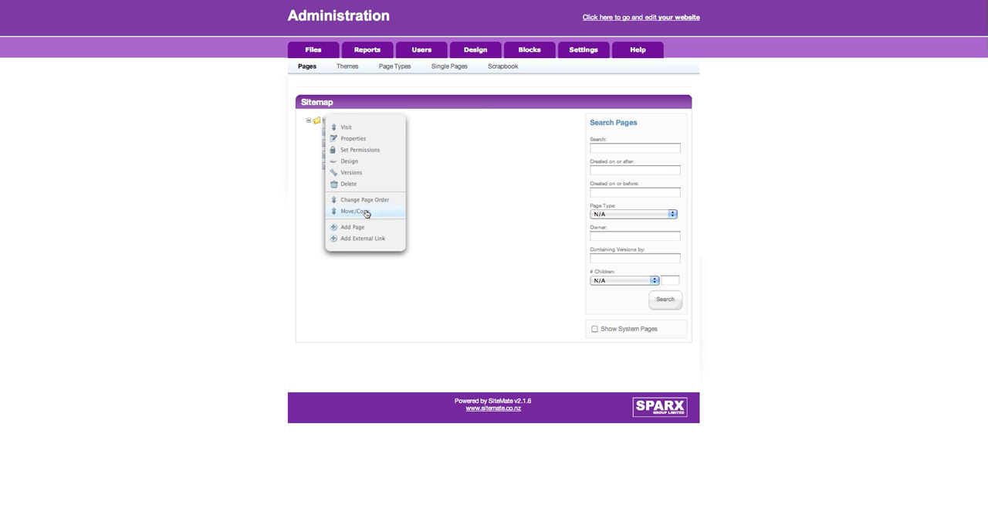
pyautogui.click(388, 238)
pyautogui.click(494, 252)
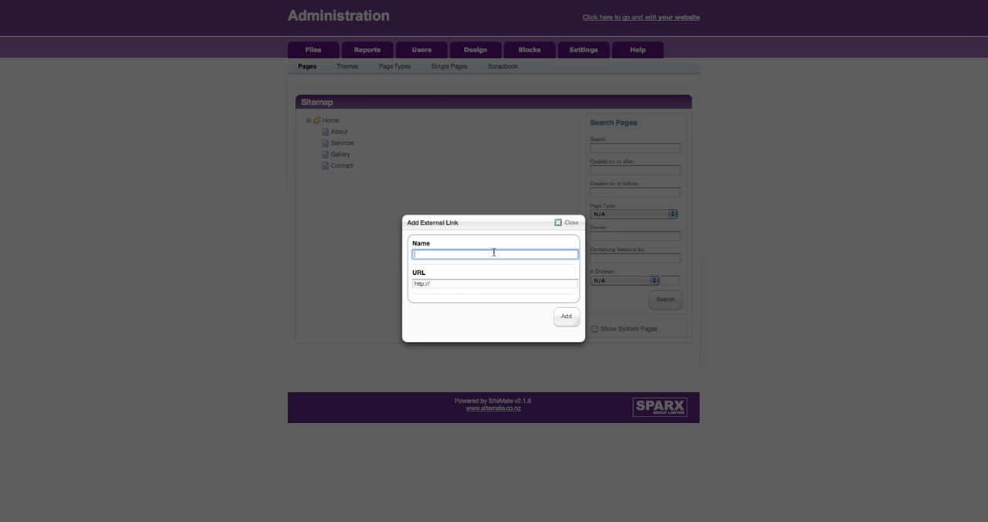
pyautogui.write('Google')
pyautogui.press('Tab')
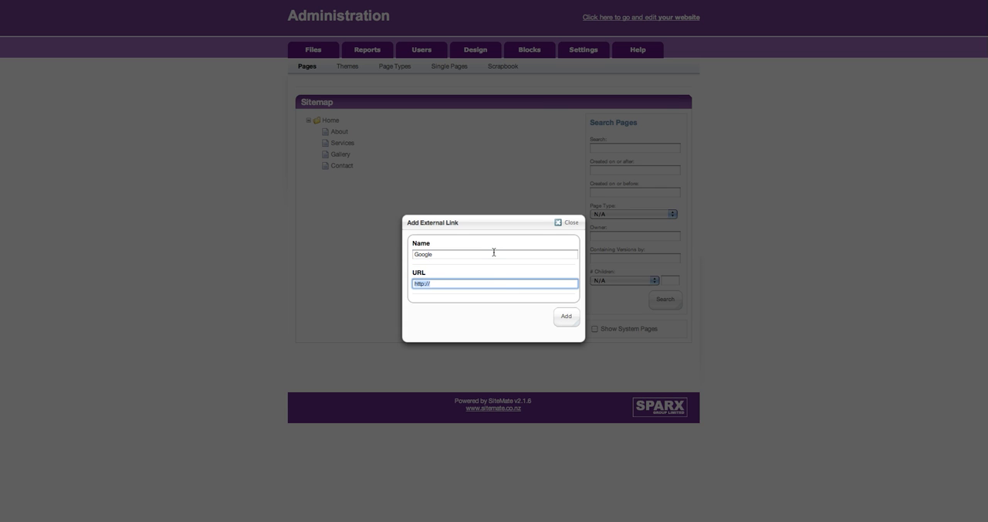
pyautogui.press('Right')
pyautogui.write('www.google.com')
pyautogui.click(566, 314)
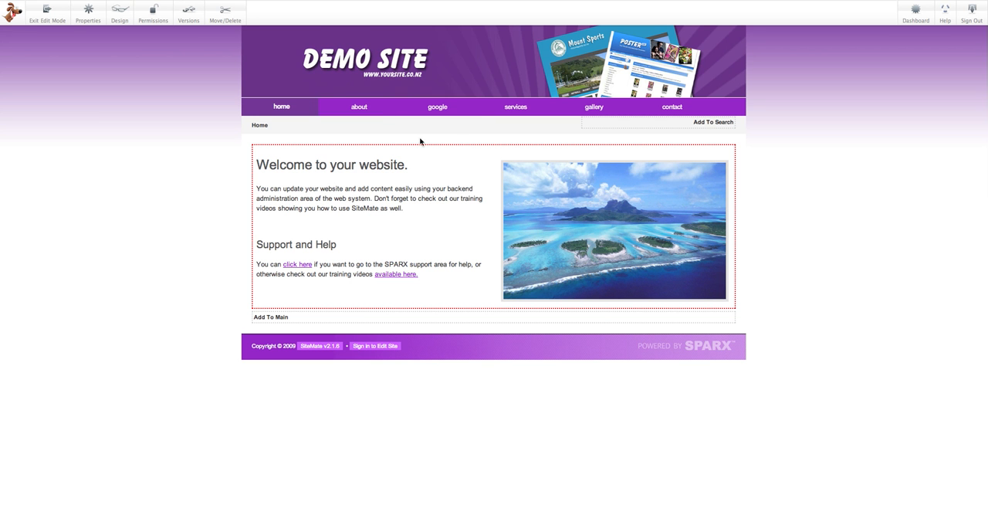
# - Publish the home page edits on the website and open the Google link in the site navigation
pyautogui.click(47, 14)
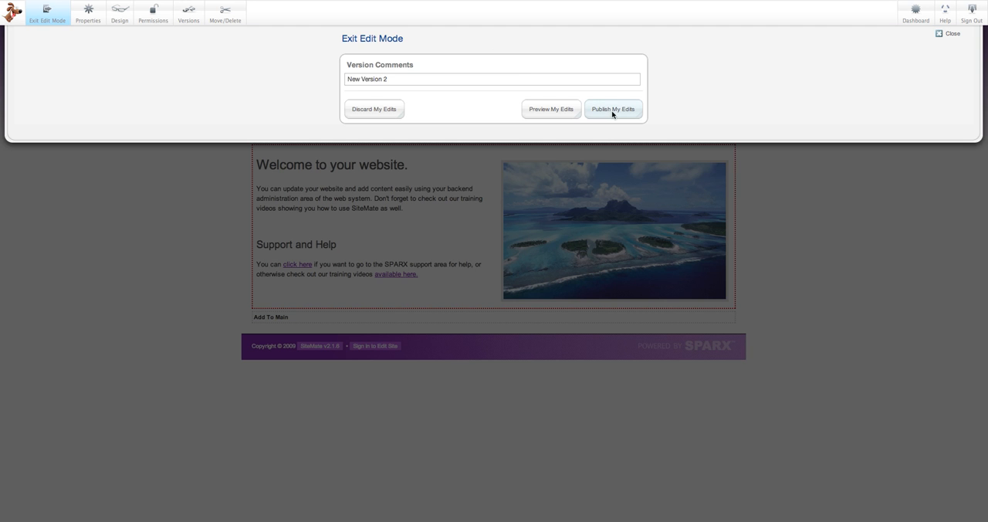
pyautogui.click(609, 109)
pyautogui.click(428, 109)
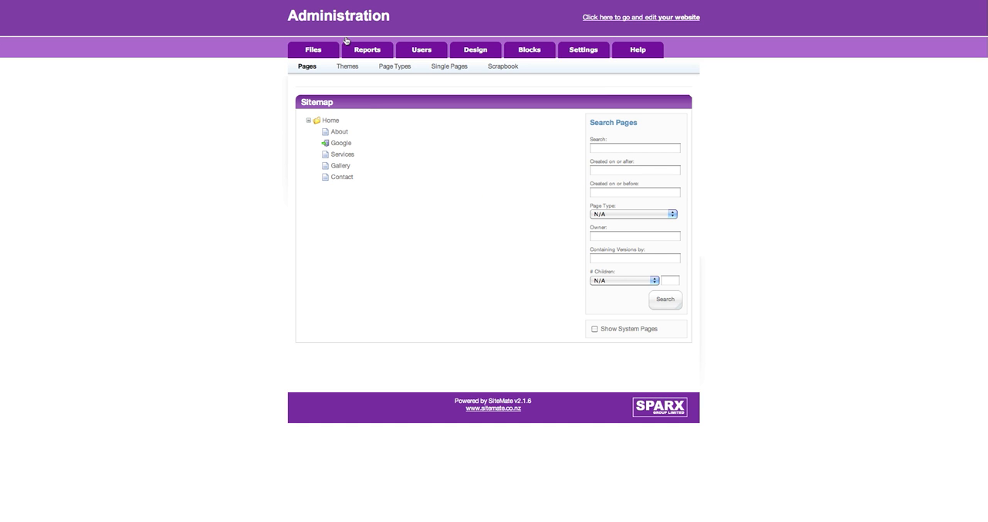
# - Delete the Google external link from the sitemap
pyautogui.click(348, 148)
pyautogui.click(373, 174)
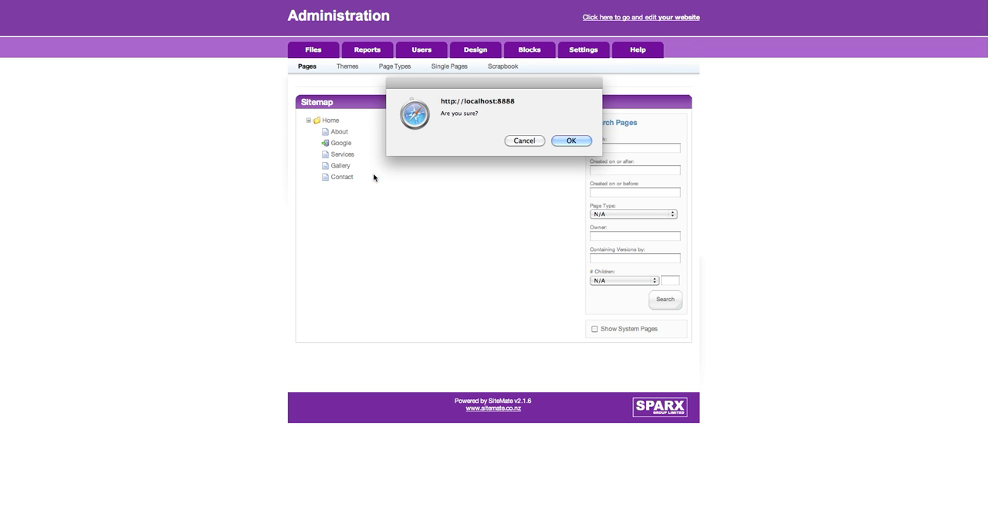
pyautogui.click(580, 138)
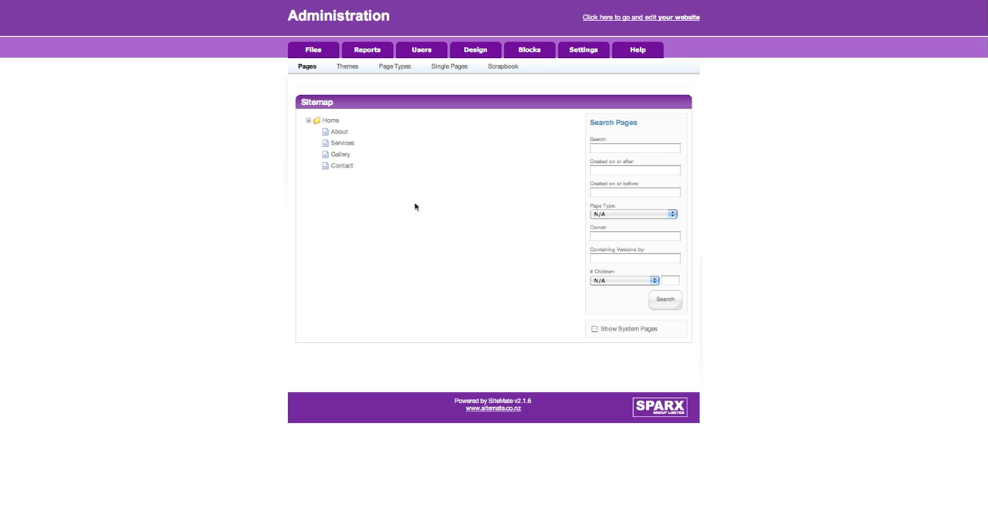
# - Look at the page options available for Services in the sitemap and dismiss them
pyautogui.click(351, 145)
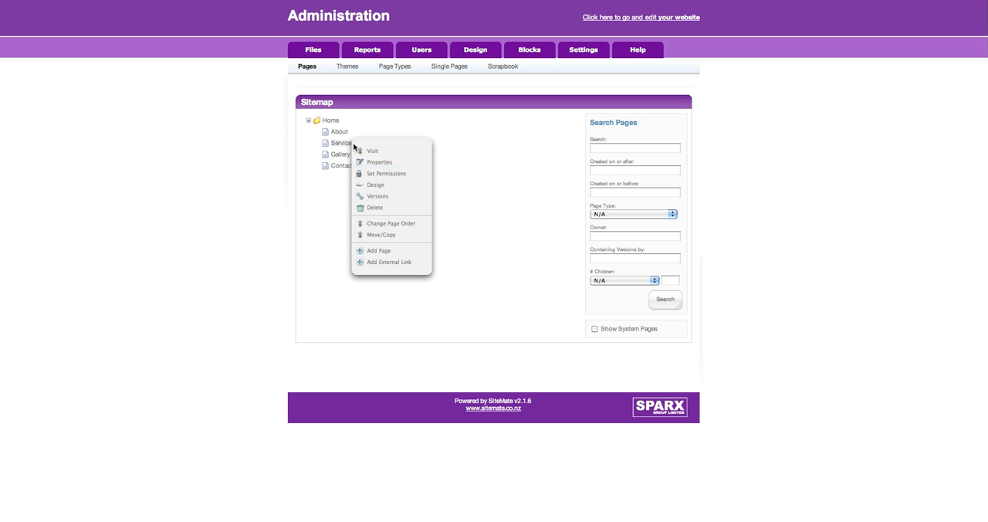
pyautogui.click(404, 162)
pyautogui.click(632, 183)
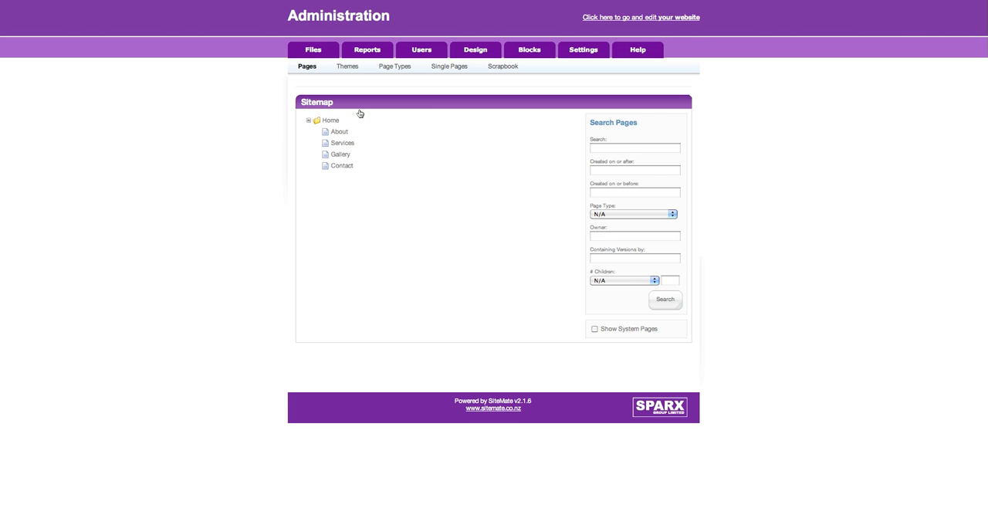
# - Preview the Standard Theme among the site's themes and close the preview
pyautogui.click(347, 68)
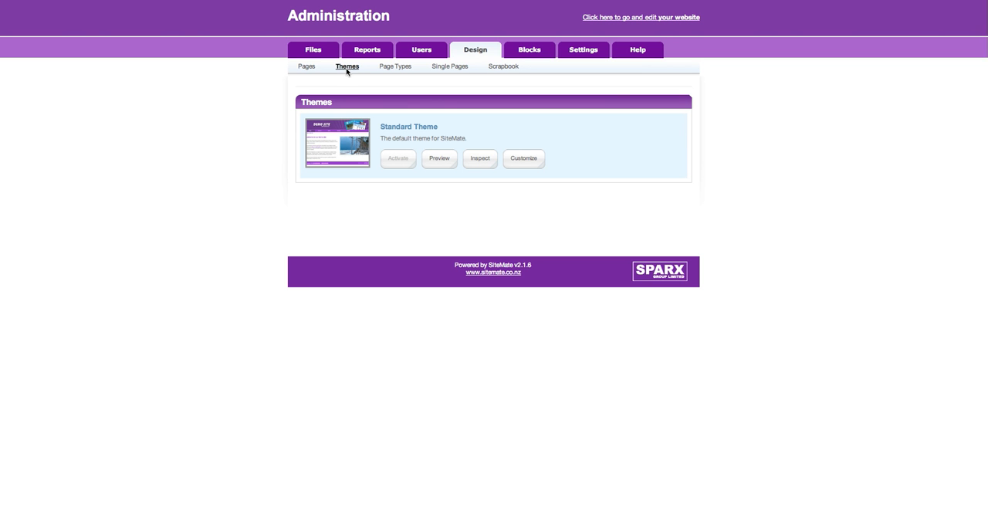
pyautogui.click(451, 161)
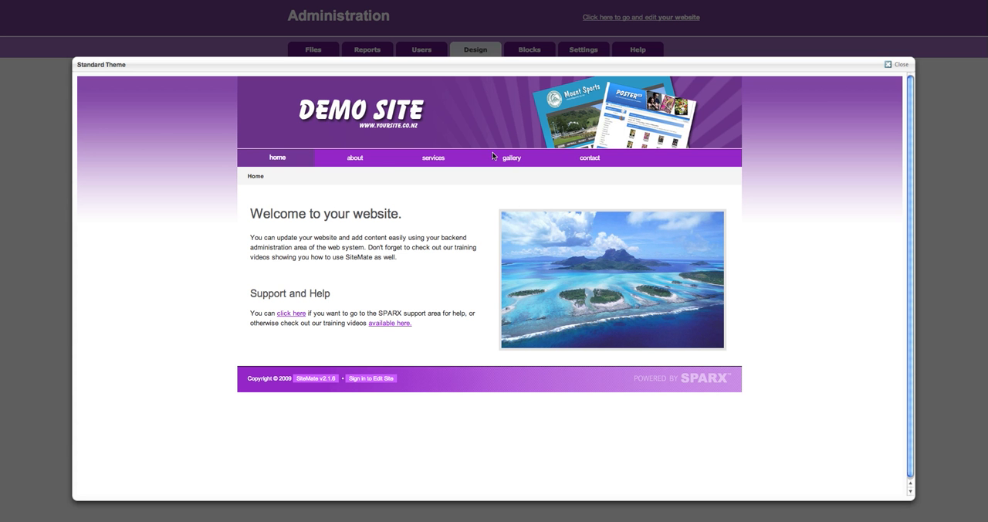
pyautogui.click(889, 65)
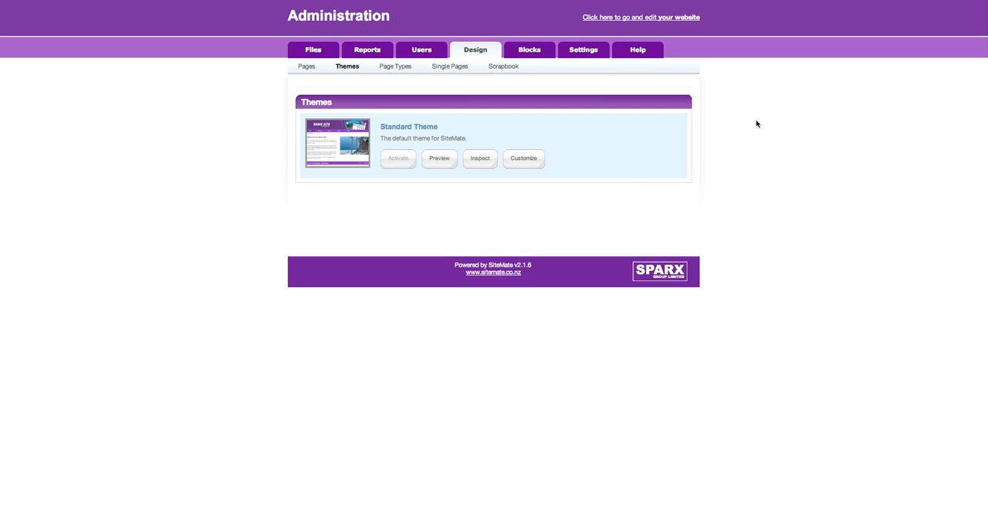
# - Inspect the Standard Theme's template files, check its customization options, and return to the themes list
pyautogui.click(484, 162)
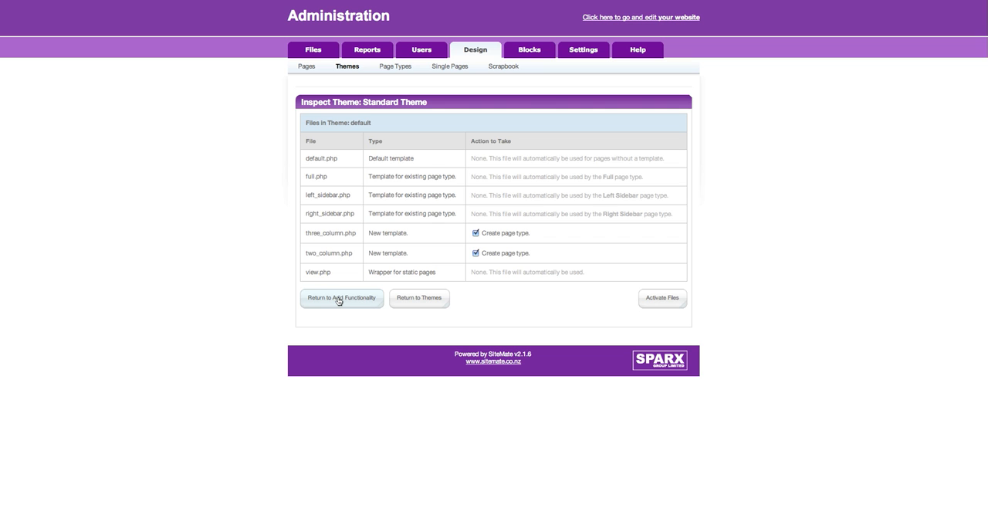
pyautogui.click(417, 300)
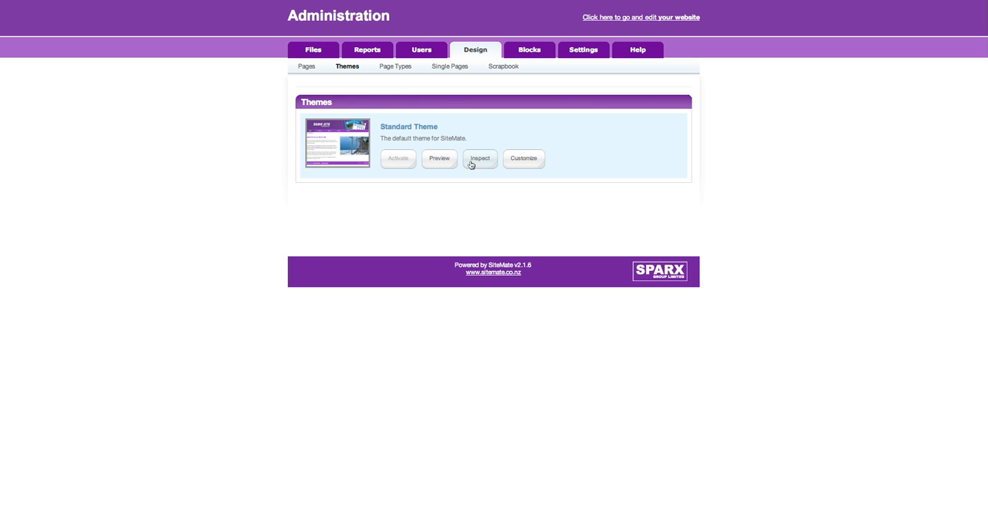
pyautogui.click(526, 161)
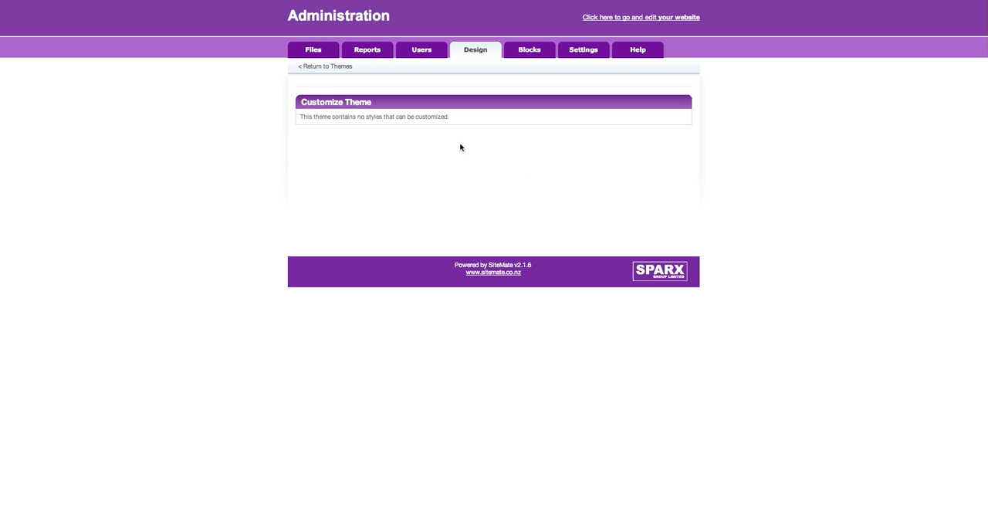
pyautogui.click(309, 67)
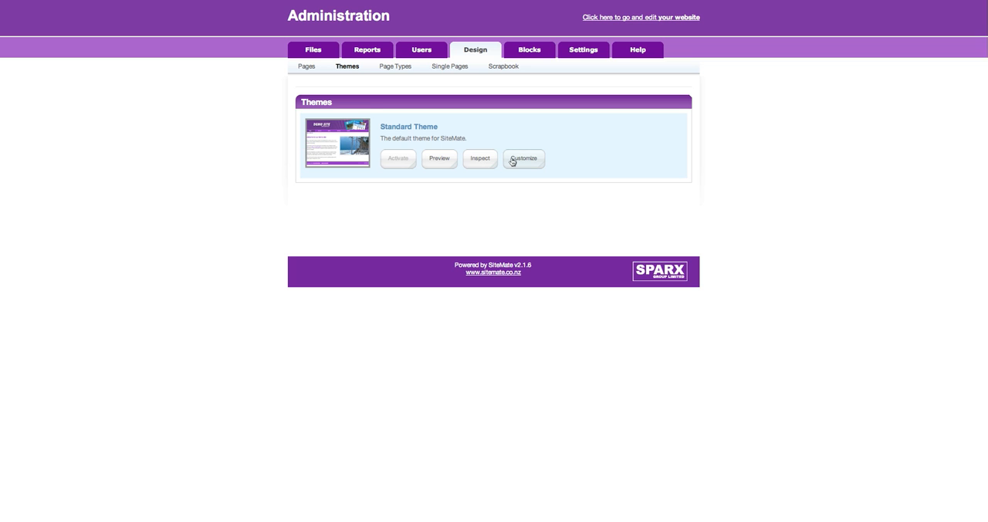
pyautogui.click(513, 160)
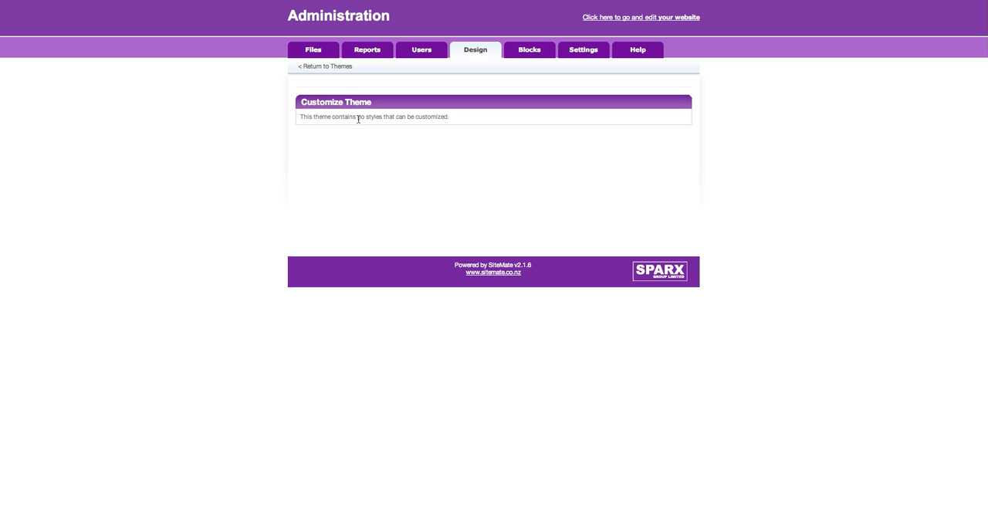
pyautogui.click(324, 66)
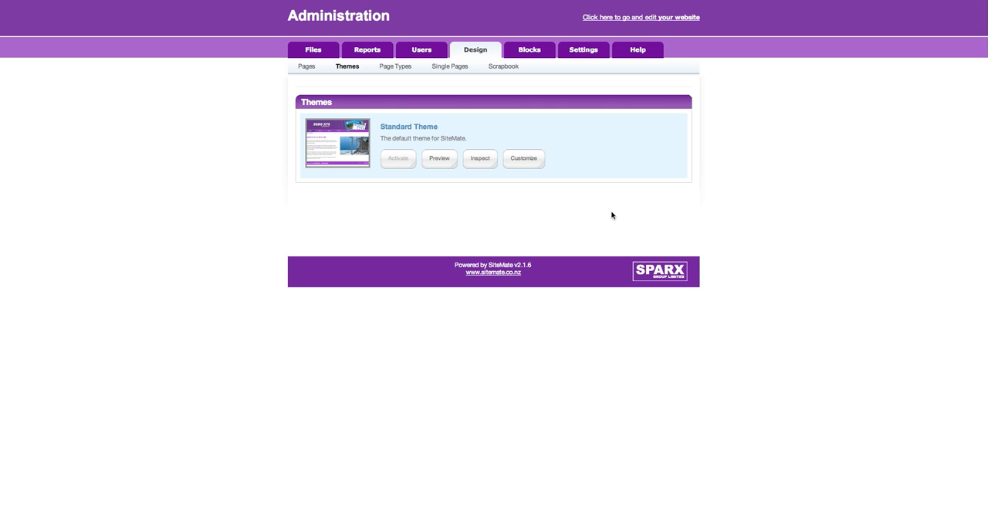
# - Review the page types list and the page types offered in the home page's design options
pyautogui.click(399, 67)
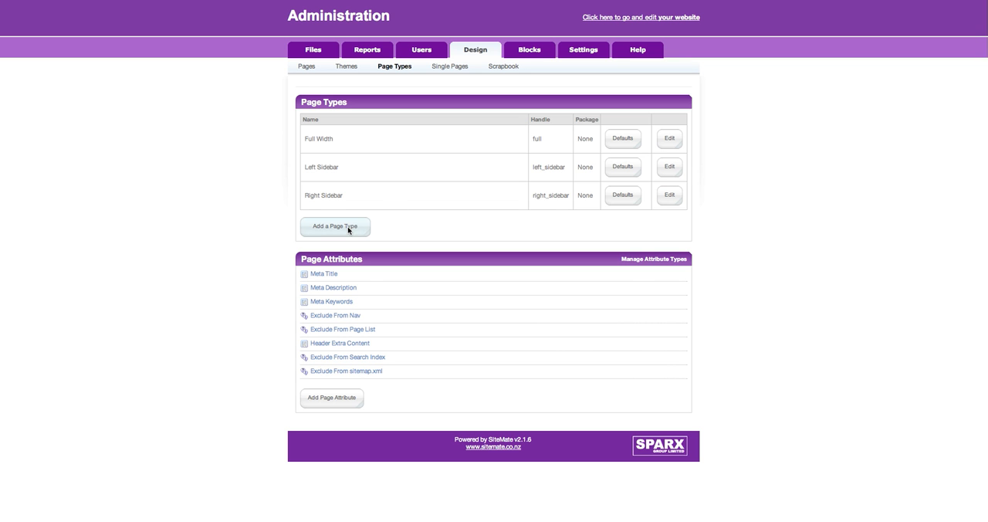
pyautogui.click(105, 0)
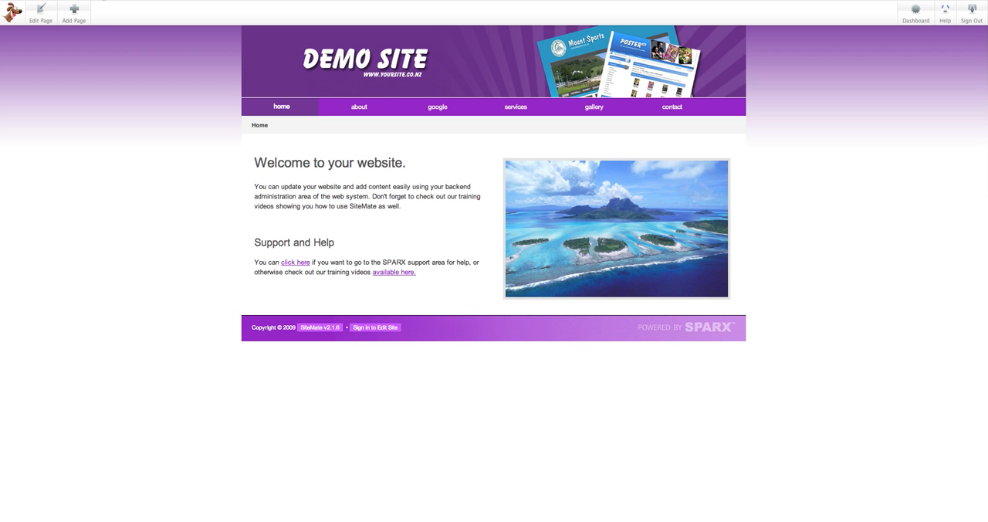
pyautogui.click(41, 15)
pyautogui.click(120, 14)
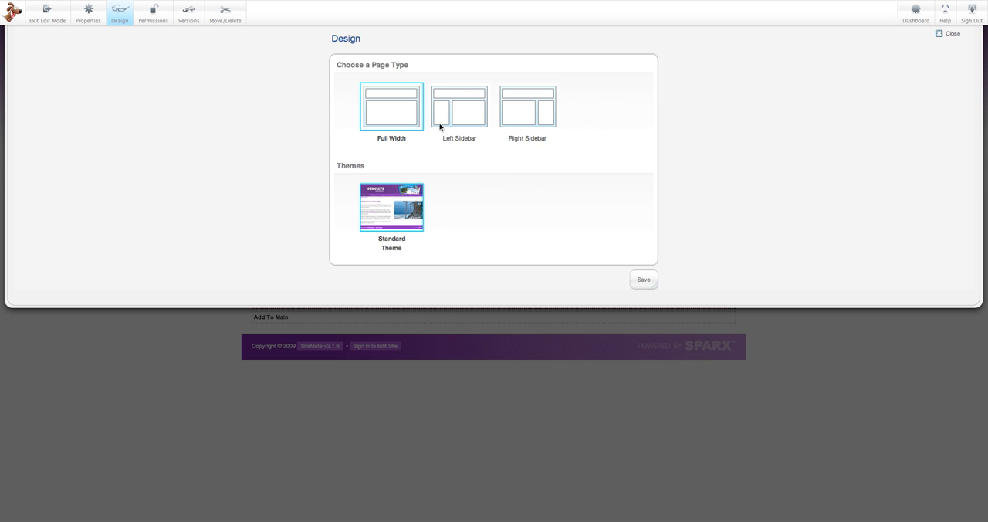
pyautogui.click(249, 0)
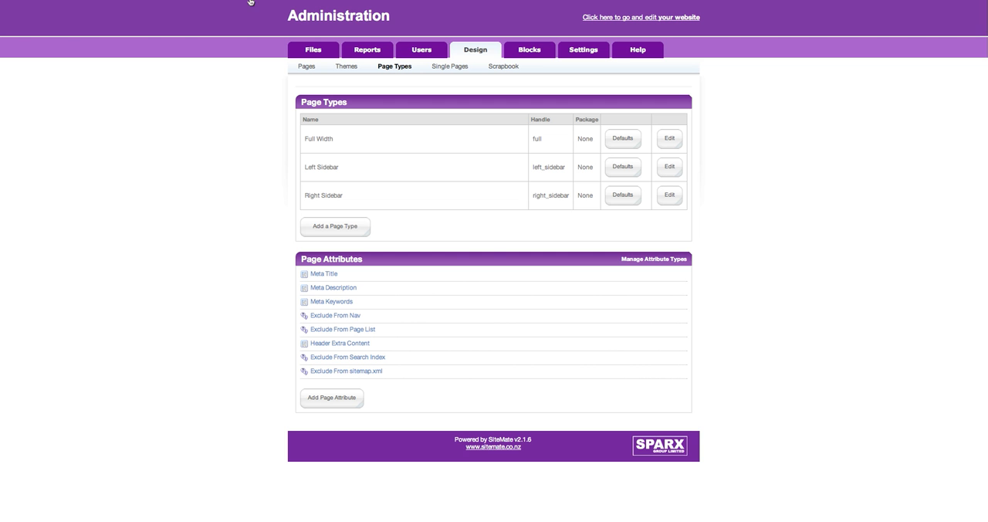
# - Start a new page type named "Two Column" with the handle two_column and the two-column layout icon
pyautogui.click(358, 227)
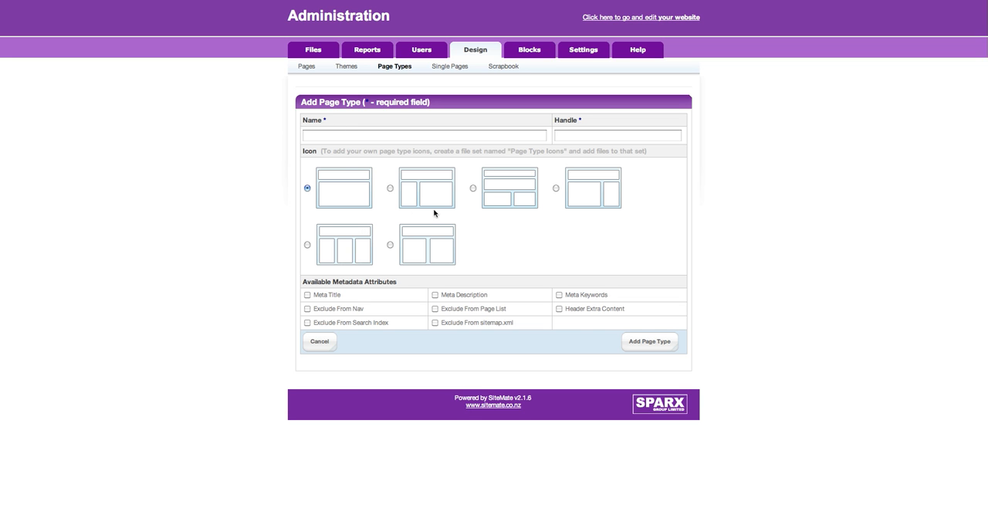
pyautogui.click(391, 246)
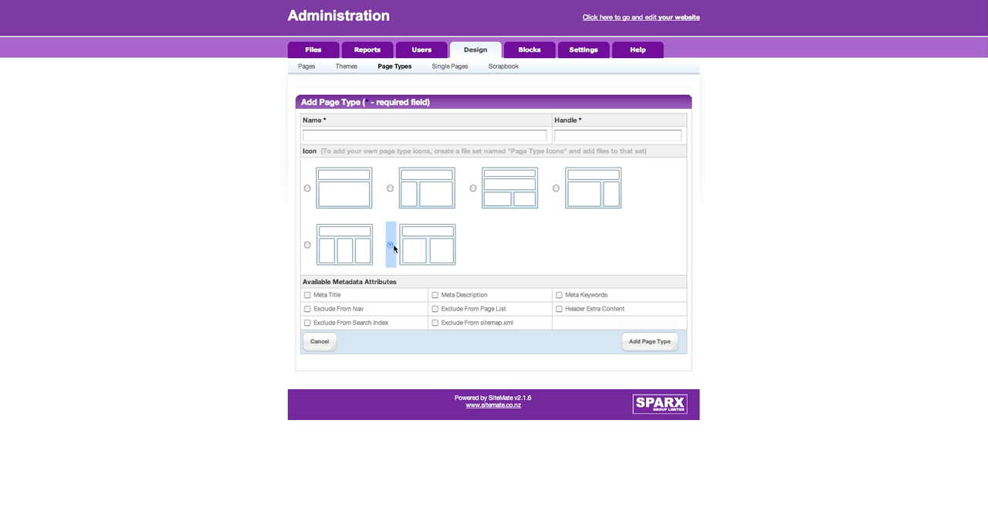
pyautogui.click(351, 135)
pyautogui.write('Two Column')
pyautogui.press('Tab')
pyautogui.write('two_')
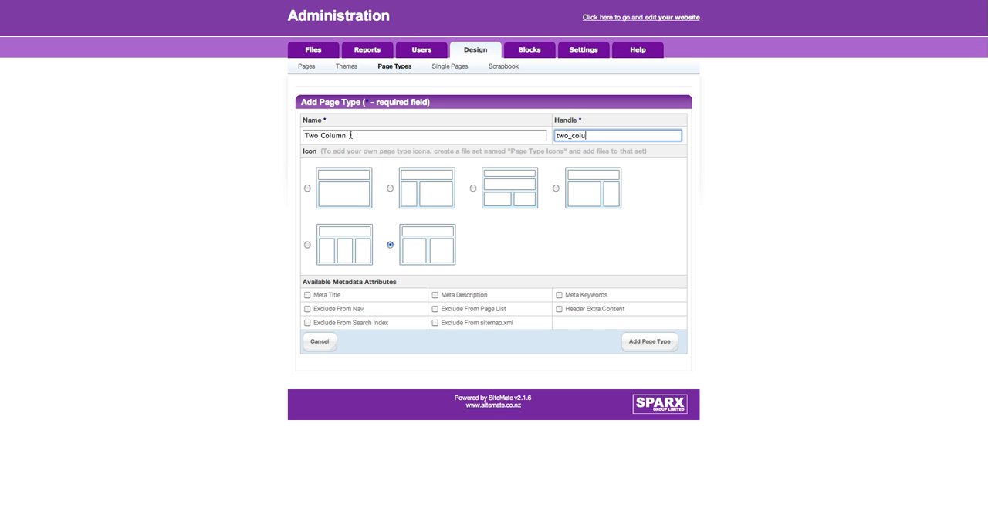
# - Enable all available metadata attributes for the Two Column page type and add it
pyautogui.click(307, 296)
pyautogui.click(307, 308)
pyautogui.click(308, 321)
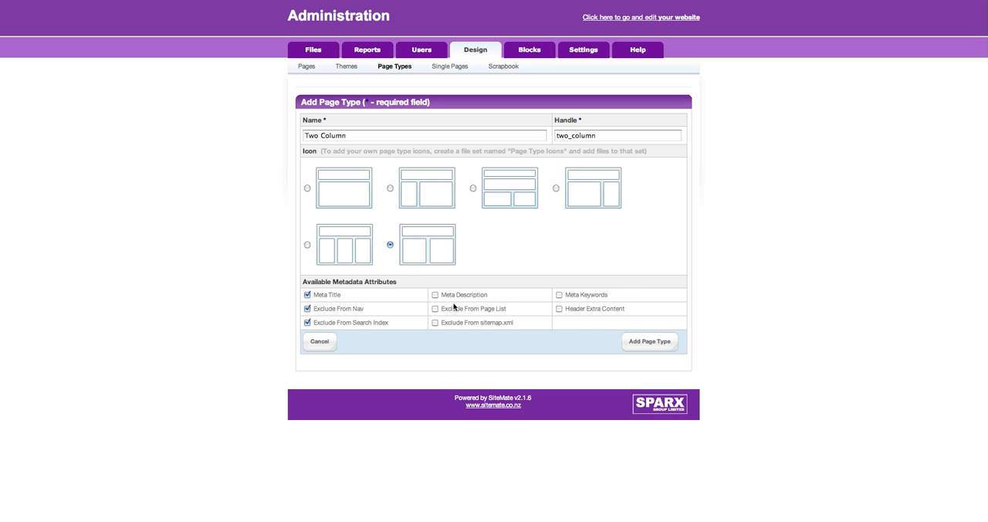
pyautogui.click(435, 295)
pyautogui.click(434, 308)
pyautogui.click(435, 322)
pyautogui.click(558, 294)
pyautogui.click(559, 308)
pyautogui.click(649, 342)
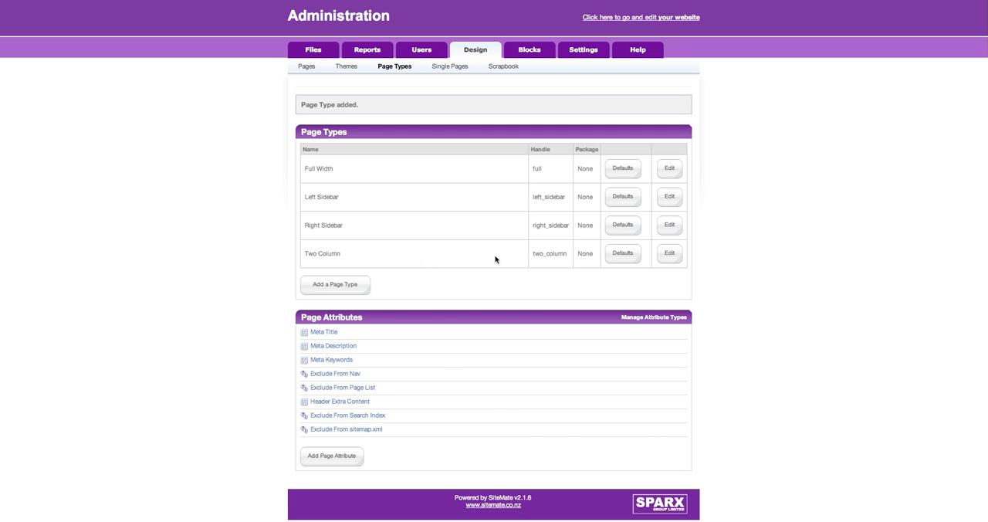
# - Start another page type with the three-column layout icon and name it "Three Column"
pyautogui.click(366, 285)
pyautogui.click(306, 245)
pyautogui.click(345, 131)
pyautogui.write('Three')
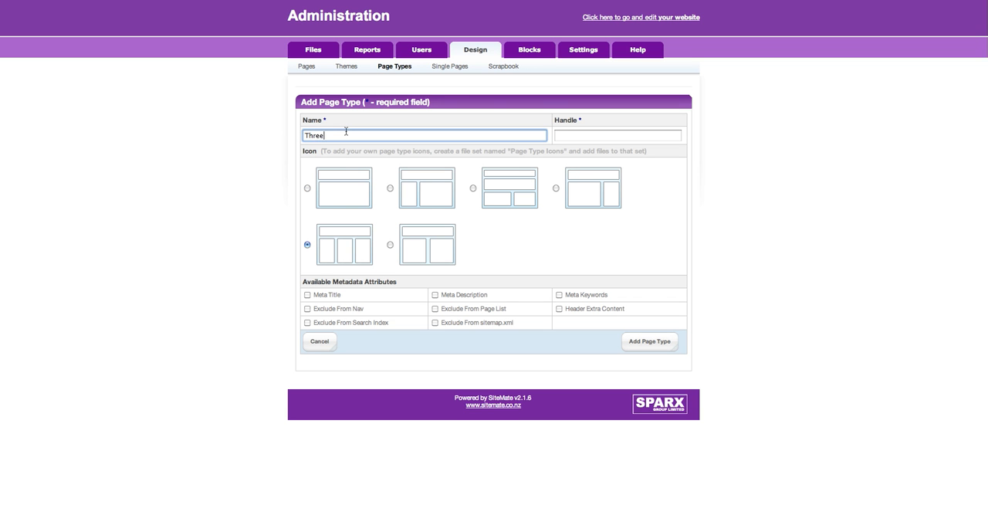
pyautogui.write(' Colu')
pyautogui.press('BackSpace')
pyautogui.write('m')
pyautogui.press('BackSpace')
pyautogui.write('om')
pyautogui.press('BackSpace')
pyautogui.press('BackSpace')
pyautogui.press('BackSpace')
pyautogui.write('umn')
# - Set the Three Column page type's handle to three_column
pyautogui.press('Tab')
pyautogui.write('two_cl')
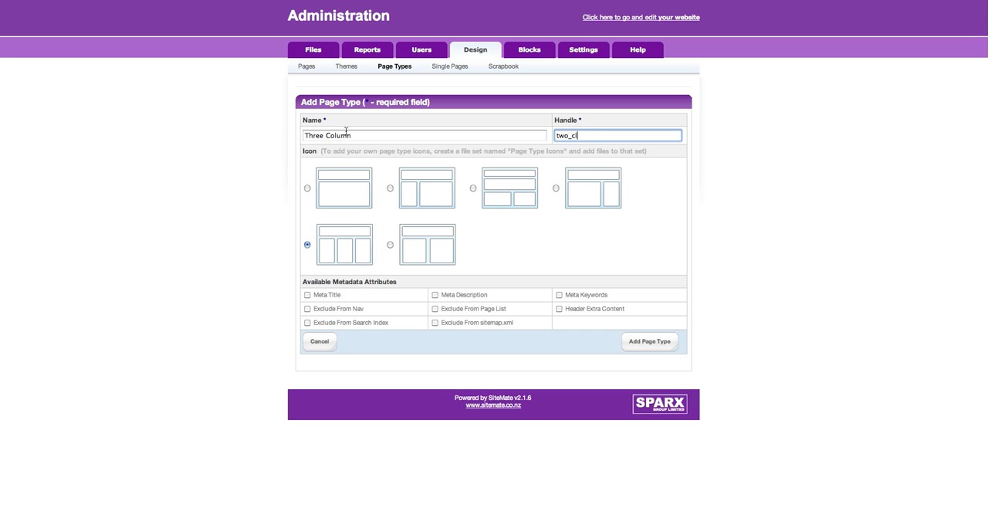
pyautogui.write('olum')
pyautogui.press('BackSpace')
pyautogui.press('BackSpace')
pyautogui.press('BackSpace')
pyautogui.press('BackSpace')
pyautogui.press('BackSpace')
pyautogui.press('BackSpace')
pyautogui.press('BackSpace')
pyautogui.press('BackSpace')
pyautogui.press('BackSpace')
pyautogui.write('three_column')
# - Enable the title, description, exclusion and header content attributes for the Three Column page type and add it
pyautogui.click(307, 294)
pyautogui.click(308, 322)
pyautogui.click(307, 308)
pyautogui.click(435, 308)
pyautogui.click(434, 294)
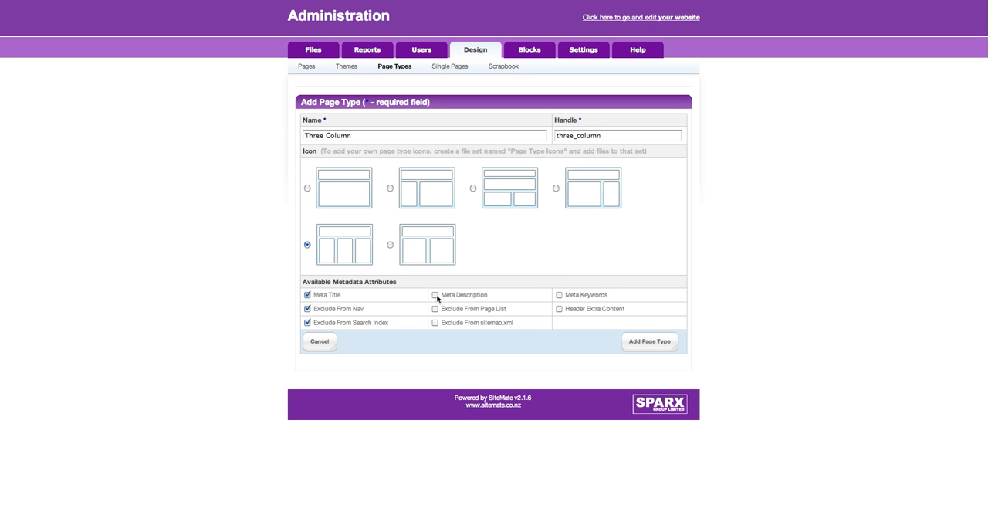
pyautogui.click(557, 309)
pyautogui.click(649, 341)
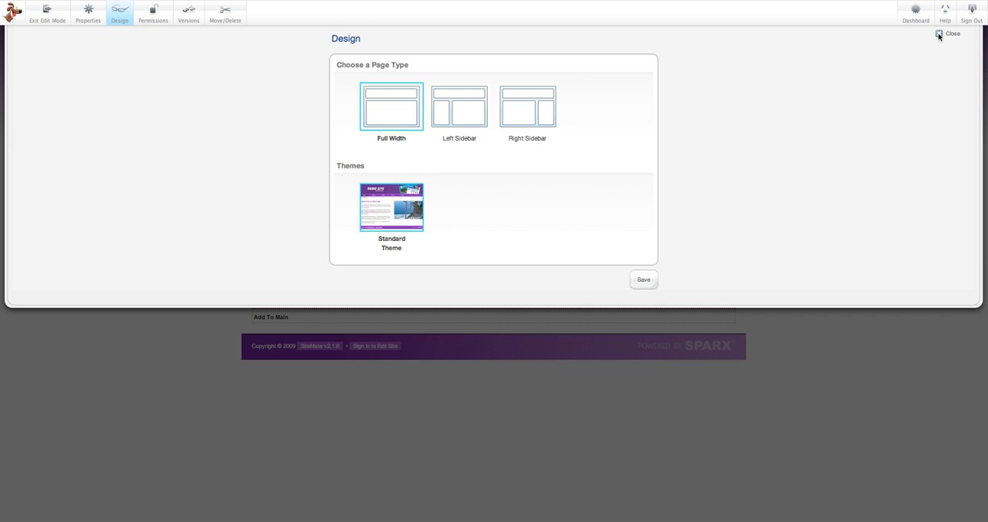
# - Switch the home page's design to the Two Column page type and save it
pyautogui.click(939, 34)
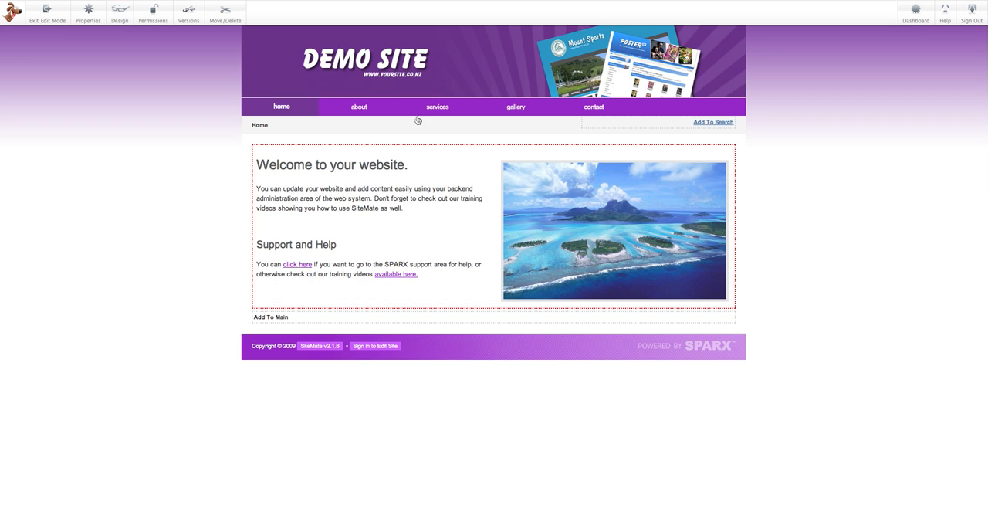
pyautogui.click(120, 13)
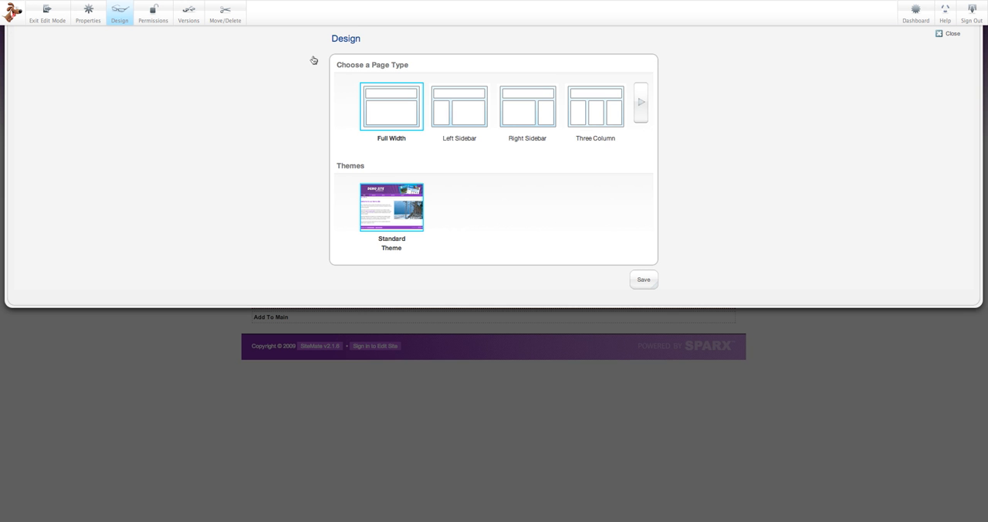
pyautogui.click(639, 101)
pyautogui.click(345, 103)
pyautogui.click(637, 105)
pyautogui.click(391, 106)
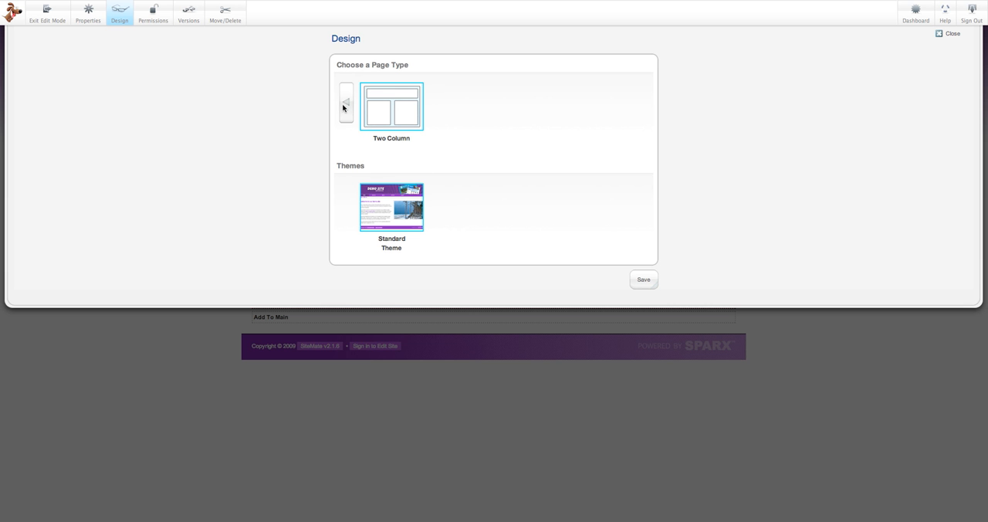
pyautogui.click(645, 279)
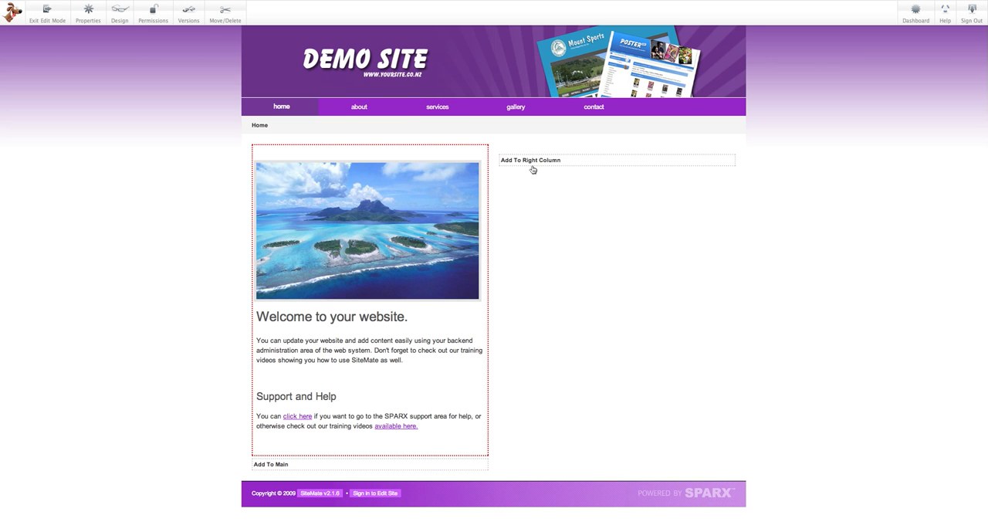
# - Change the home page's design to the Three Column page type and save it
pyautogui.click(120, 14)
pyautogui.click(598, 116)
pyautogui.click(644, 281)
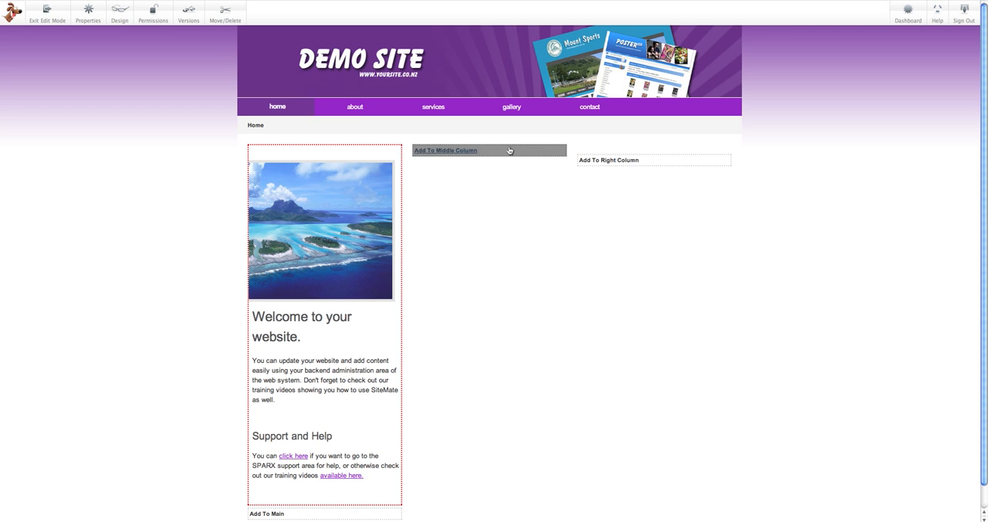
# - Apply the Left Sidebar page type to the home page, and open the welcome content block for editing without changing it
pyautogui.click(120, 16)
pyautogui.click(465, 117)
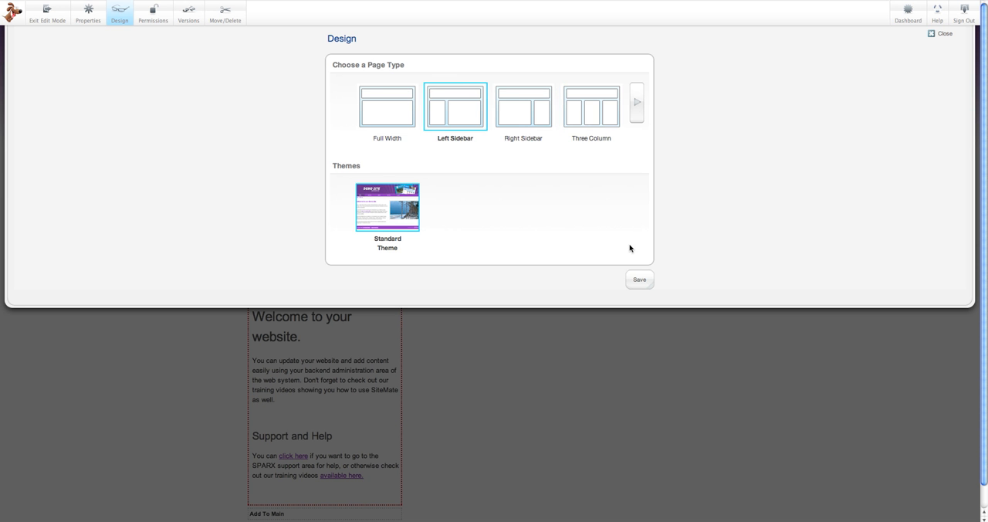
pyautogui.click(646, 280)
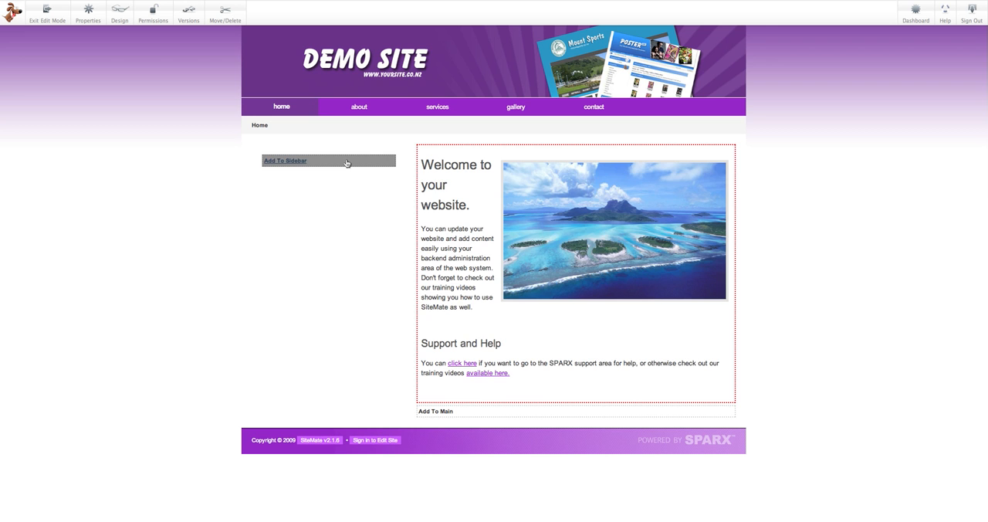
pyautogui.click(585, 190)
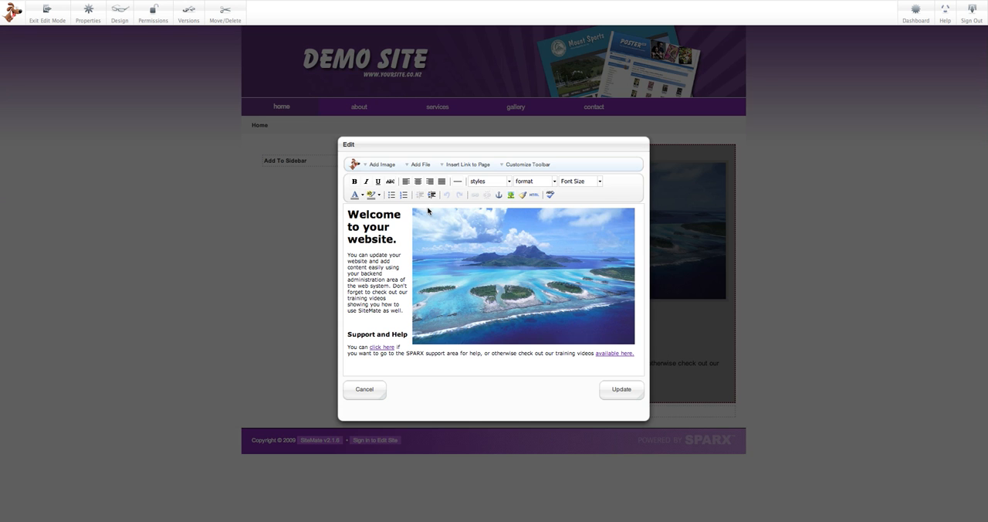
pyautogui.click(356, 386)
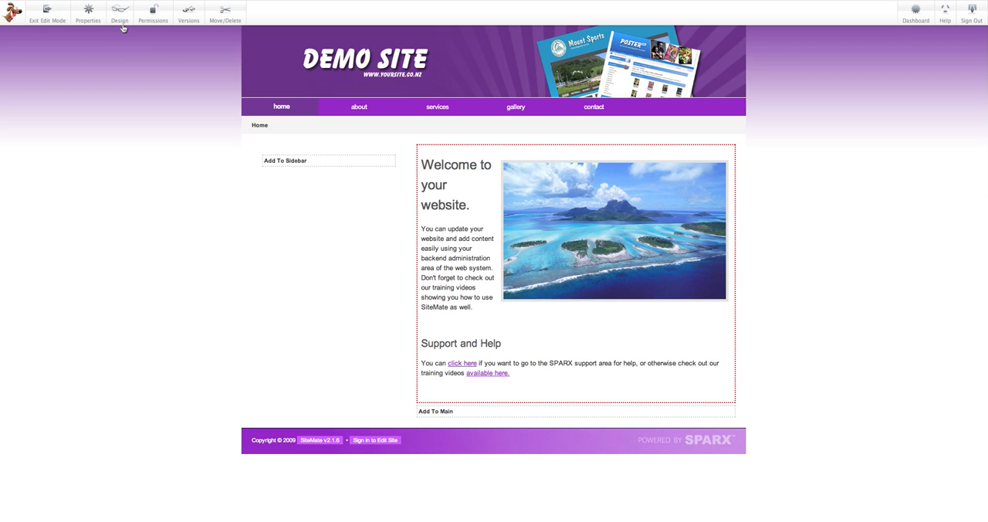
# - Set the home page back to the Full Width page type and leave edit mode
pyautogui.click(119, 12)
pyautogui.click(408, 112)
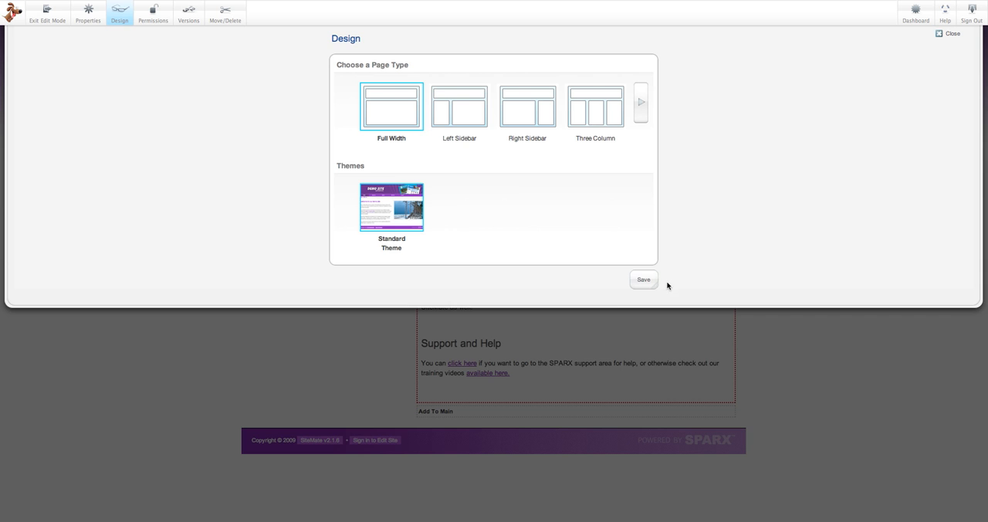
pyautogui.click(643, 280)
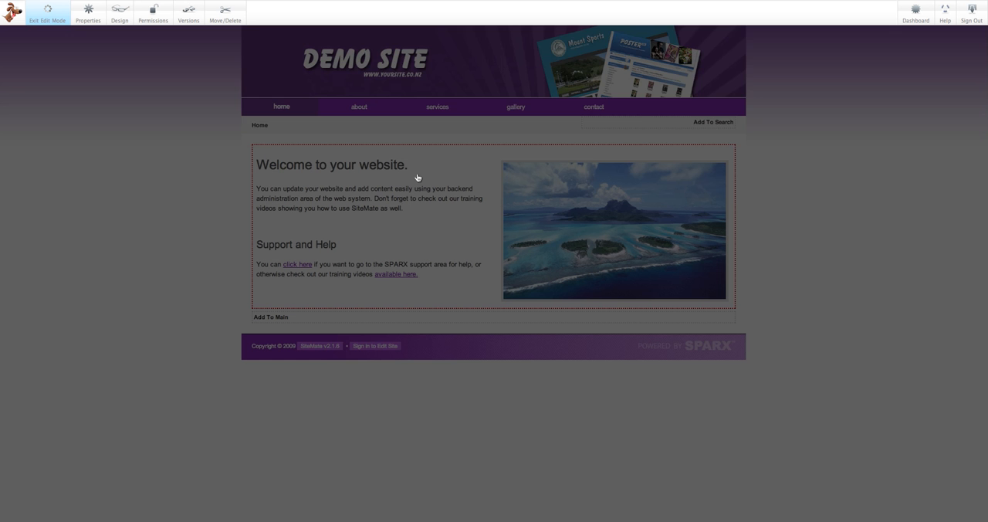
pyautogui.click(608, 103)
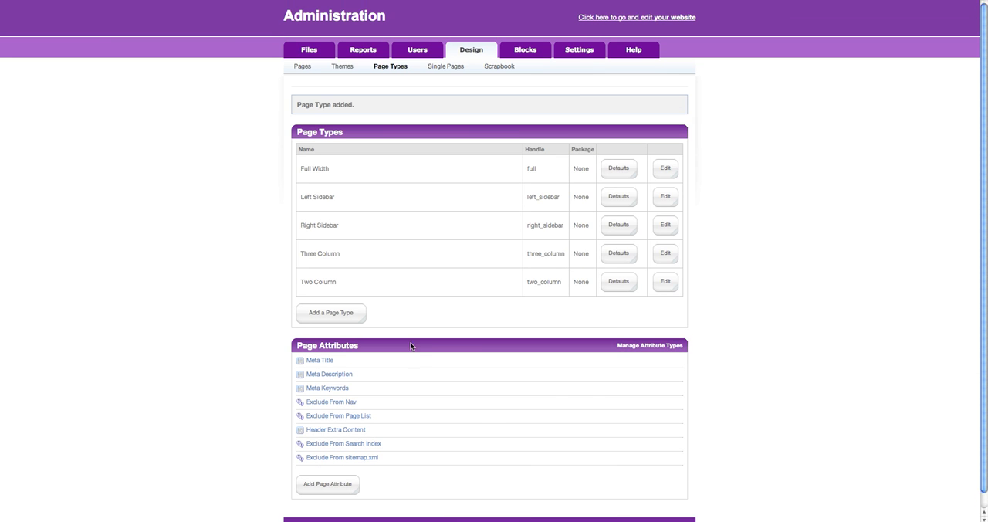
# - Start a new page attribute of the Text Area type, and return to the page types list without adding it
pyautogui.scroll(-2, 410, 342)
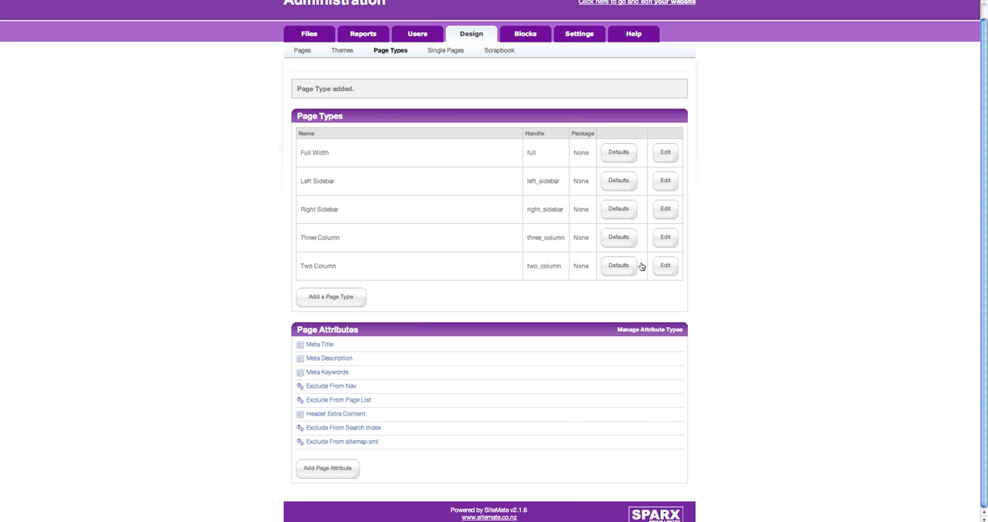
pyautogui.click(675, 266)
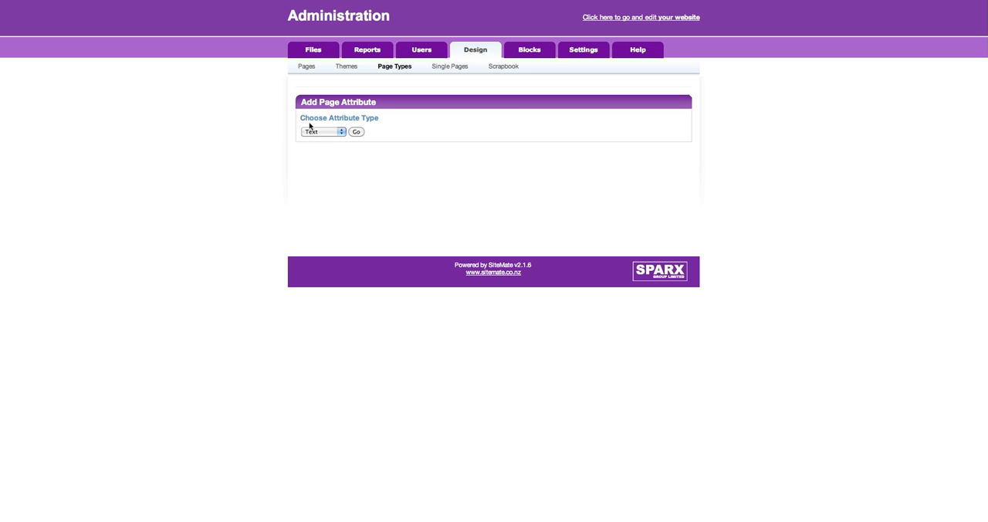
pyautogui.click(339, 132)
pyautogui.click(340, 137)
pyautogui.click(355, 131)
pyautogui.click(371, 172)
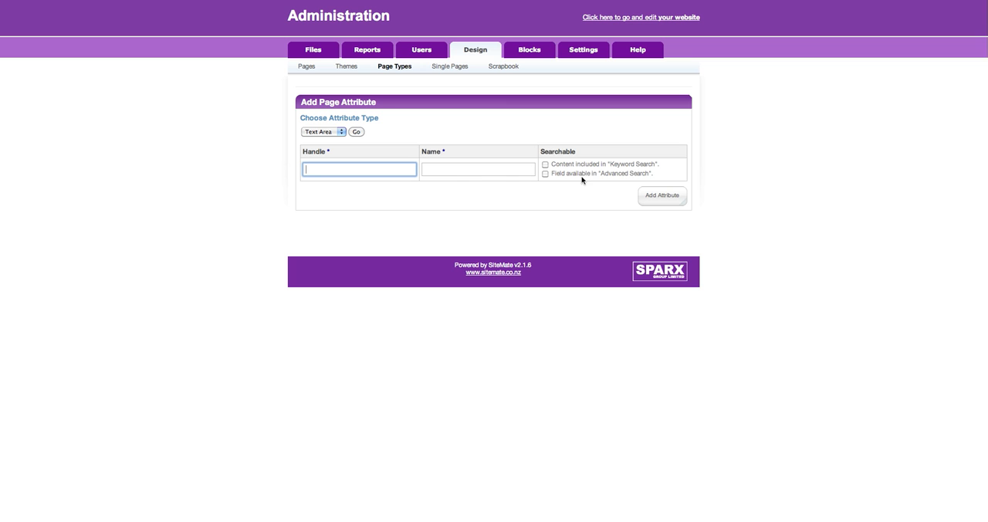
pyautogui.click(500, 176)
pyautogui.click(357, 176)
pyautogui.click(399, 69)
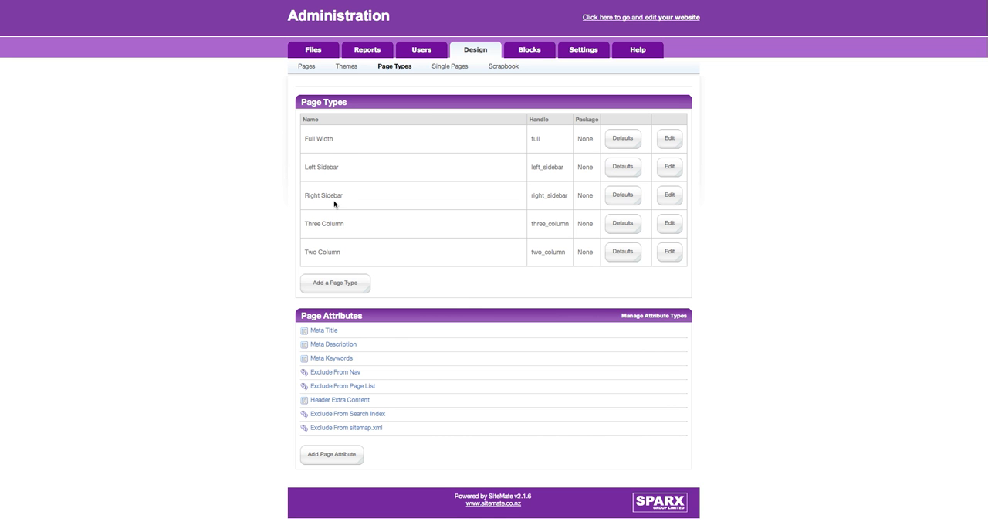
# - Examine the list of installed single pages and the form for adding a single page
pyautogui.click(460, 71)
pyautogui.scroll(-15, 463, 145)
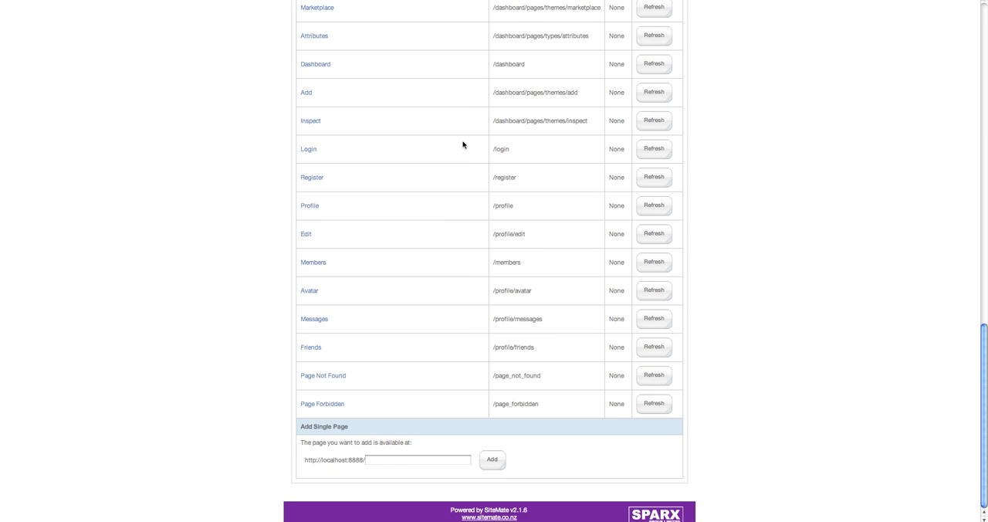
pyautogui.scroll(15, 463, 145)
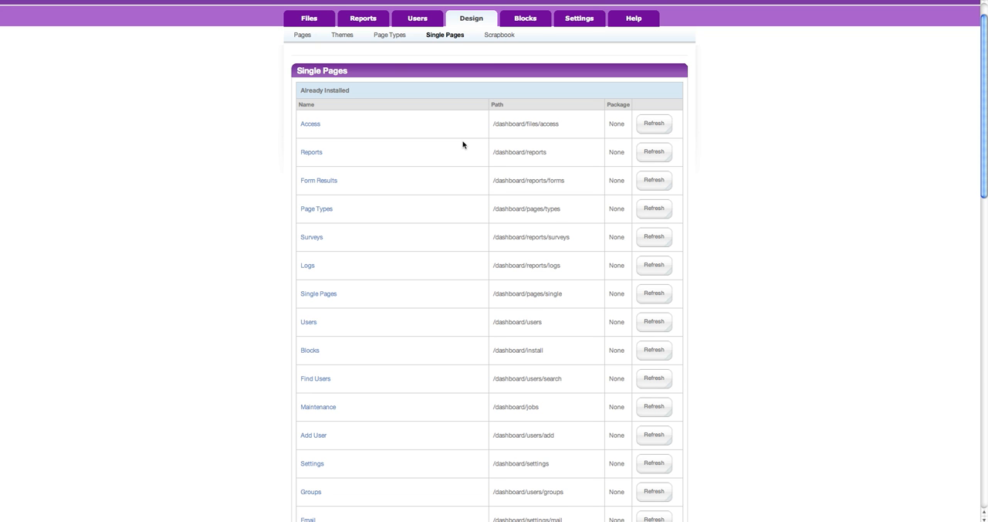
pyautogui.scroll(-15, 463, 144)
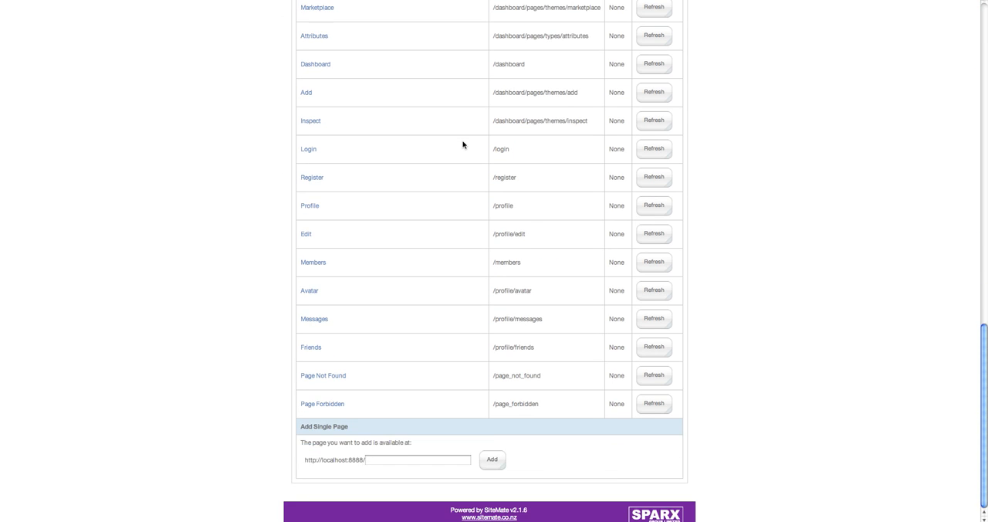
pyautogui.scroll(15, 463, 145)
# - Add a shared scrapbook named "New Scrapbook" and check its rename and view options
pyautogui.click(503, 67)
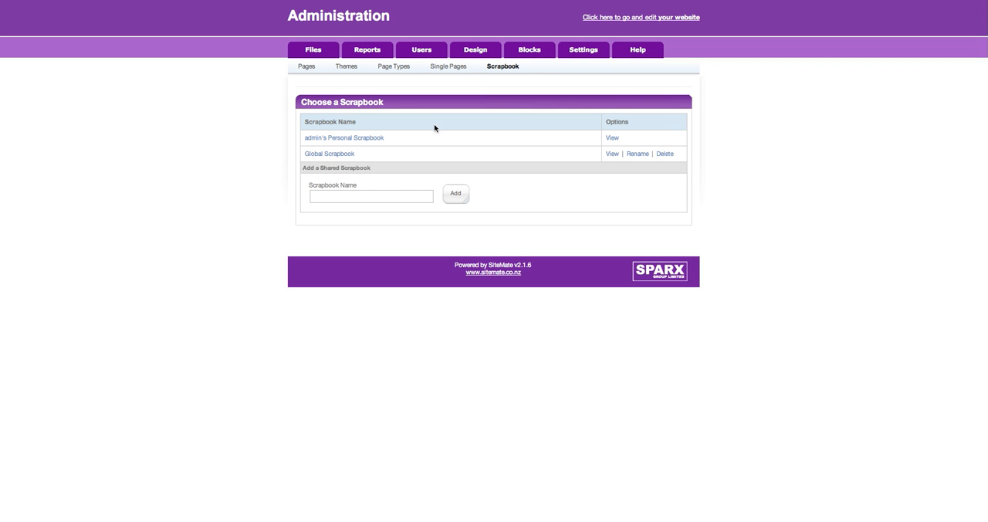
pyautogui.click(425, 204)
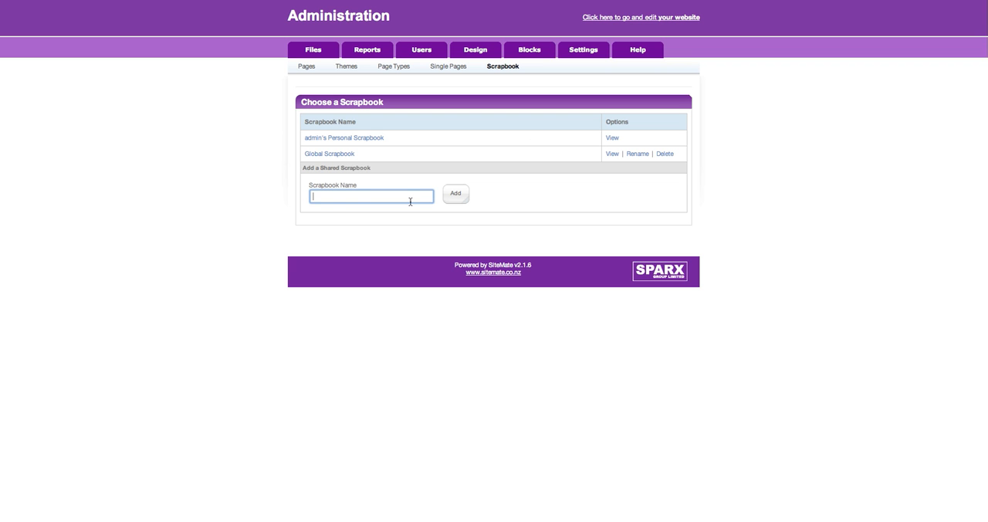
pyautogui.write('New Scrapbook')
pyautogui.click(455, 193)
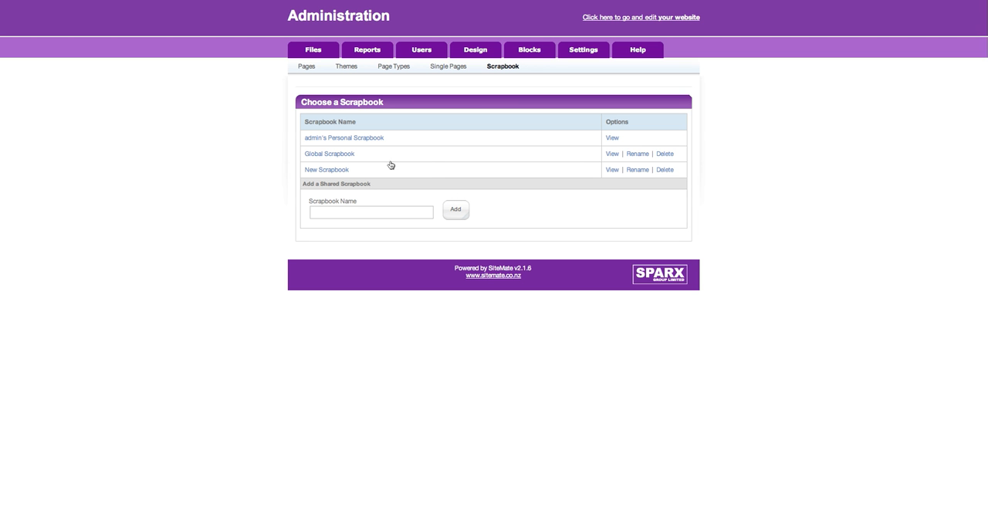
pyautogui.click(638, 169)
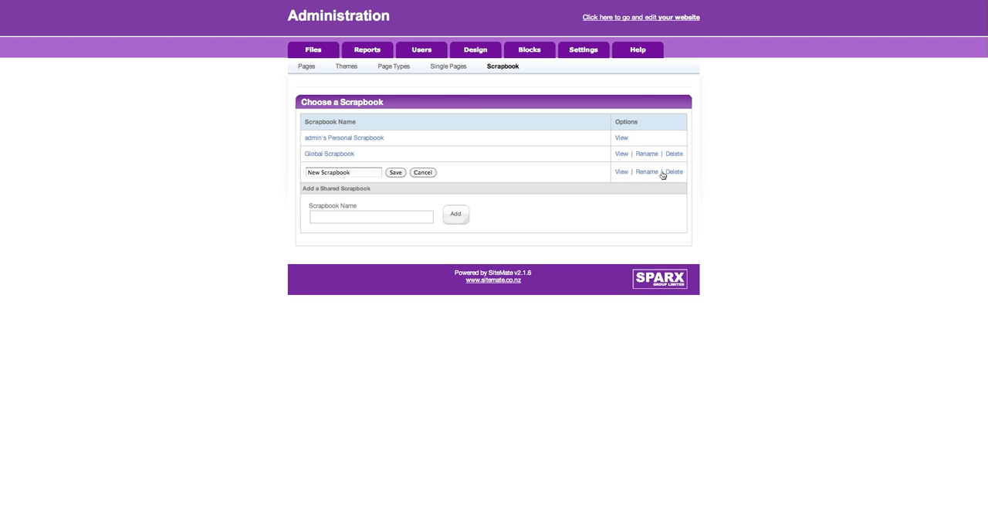
pyautogui.click(625, 172)
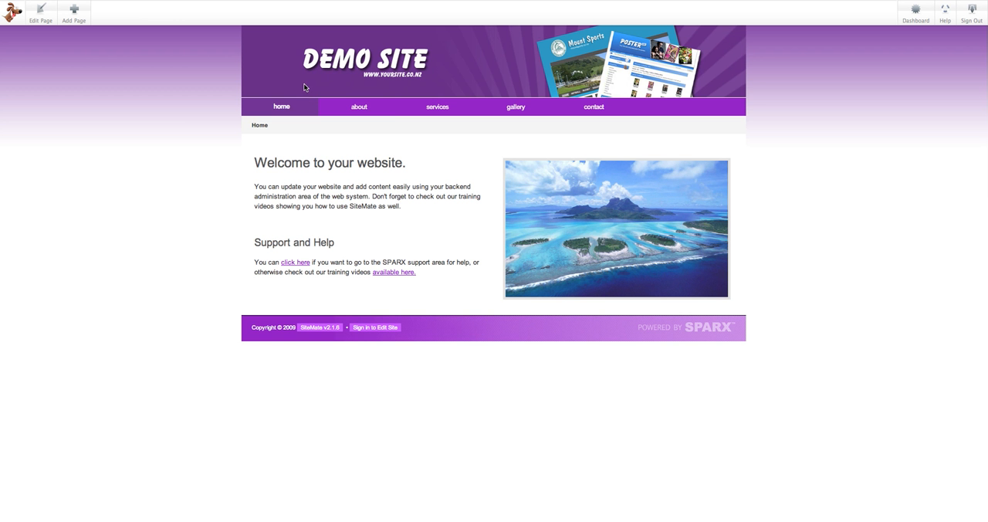
# - Edit the home page and add its welcome content block to New Scrapbook as a new copy
pyautogui.click(45, 25)
pyautogui.click(430, 215)
pyautogui.click(471, 227)
pyautogui.click(505, 260)
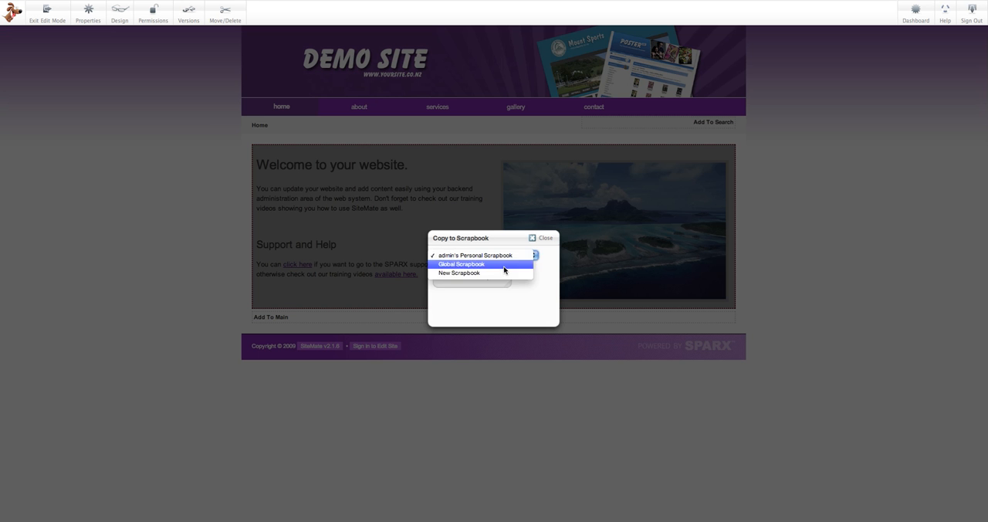
pyautogui.click(504, 273)
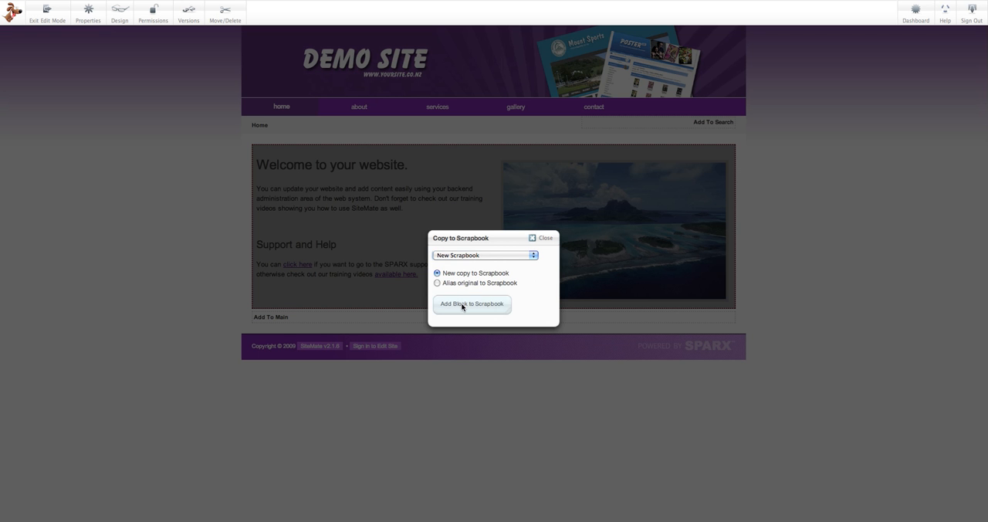
pyautogui.click(464, 304)
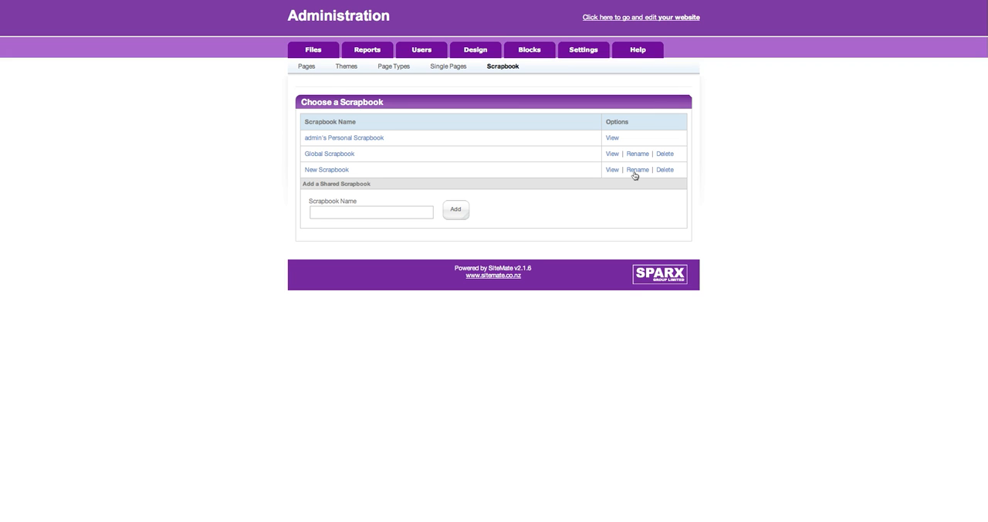
# - View the welcome content block stored in New Scrapbook
pyautogui.click(611, 169)
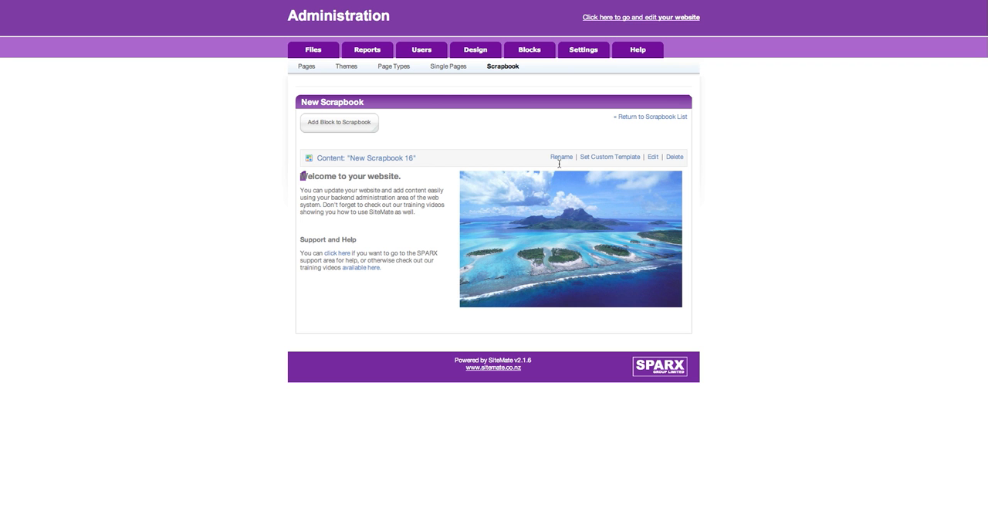
pyautogui.moveTo(303, 178); pyautogui.dragTo(336, 183)
pyautogui.click(337, 185)
# - Open the stored content block's name for editing, and return to the scrapbook list without renaming it
pyautogui.click(561, 157)
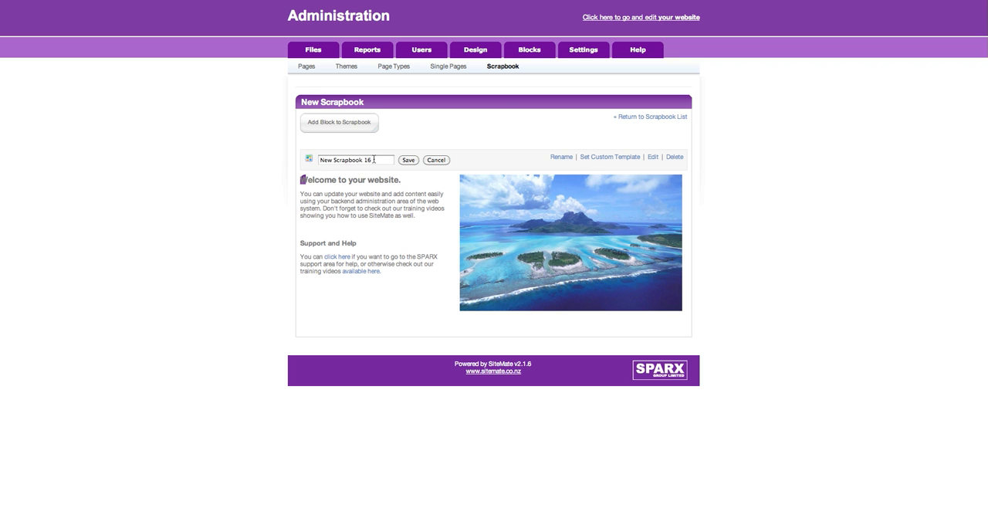
pyautogui.moveTo(373, 161); pyautogui.dragTo(320, 159)
pyautogui.click(564, 141)
pyautogui.click(671, 158)
pyautogui.click(572, 139)
pyautogui.click(631, 117)
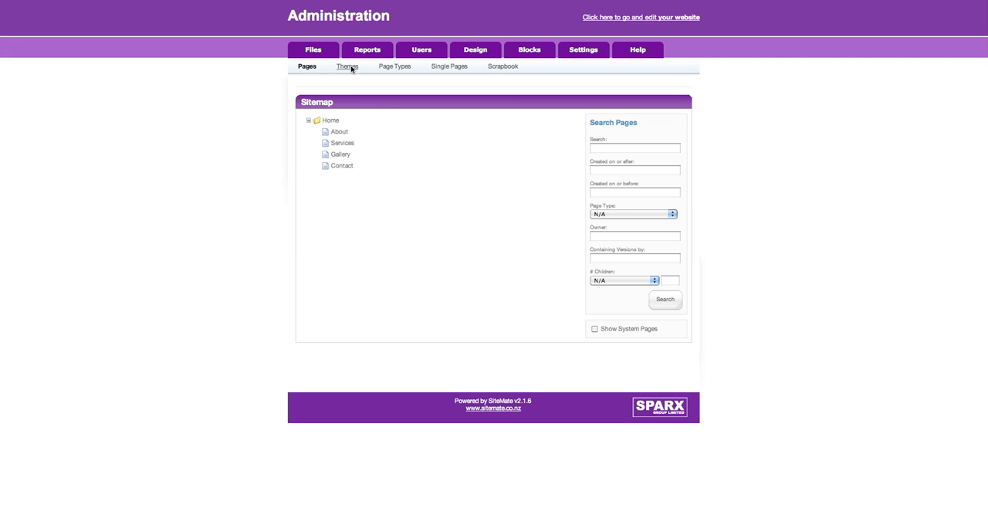
# - Revisit the page types and single pages lists, and return to the start of the design section
pyautogui.click(406, 69)
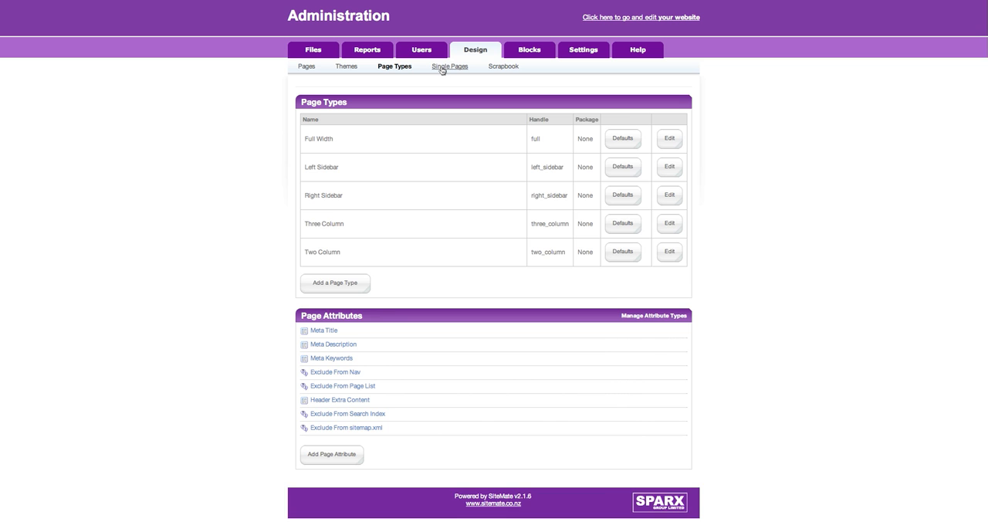
pyautogui.click(442, 68)
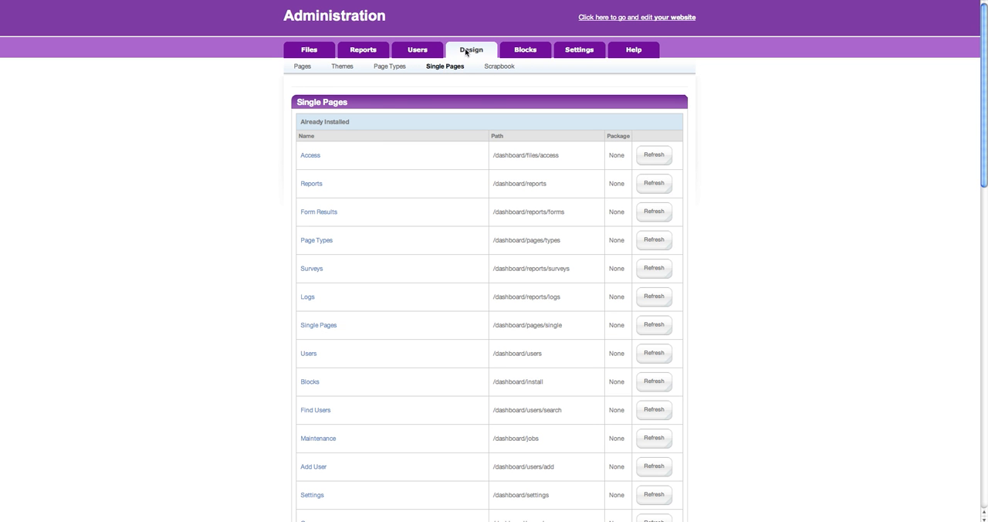
pyautogui.click(465, 52)
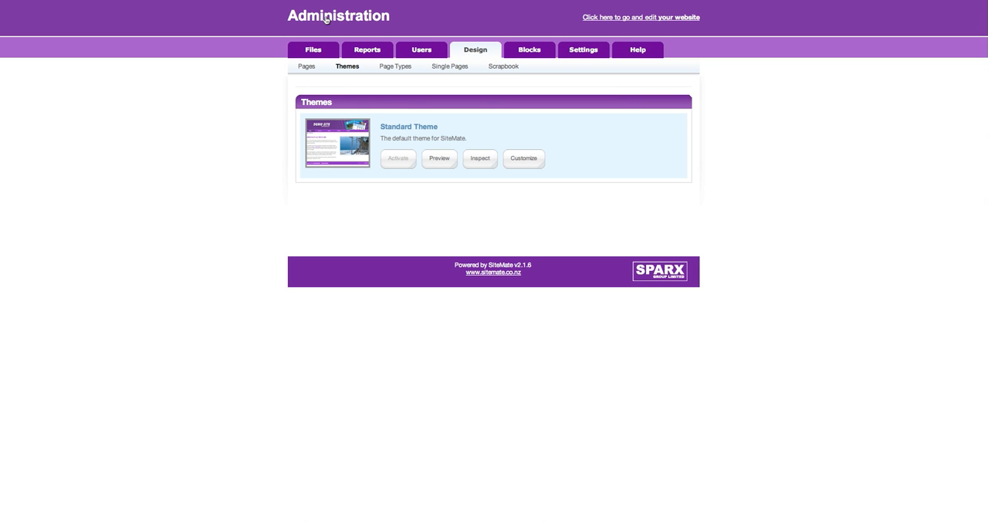